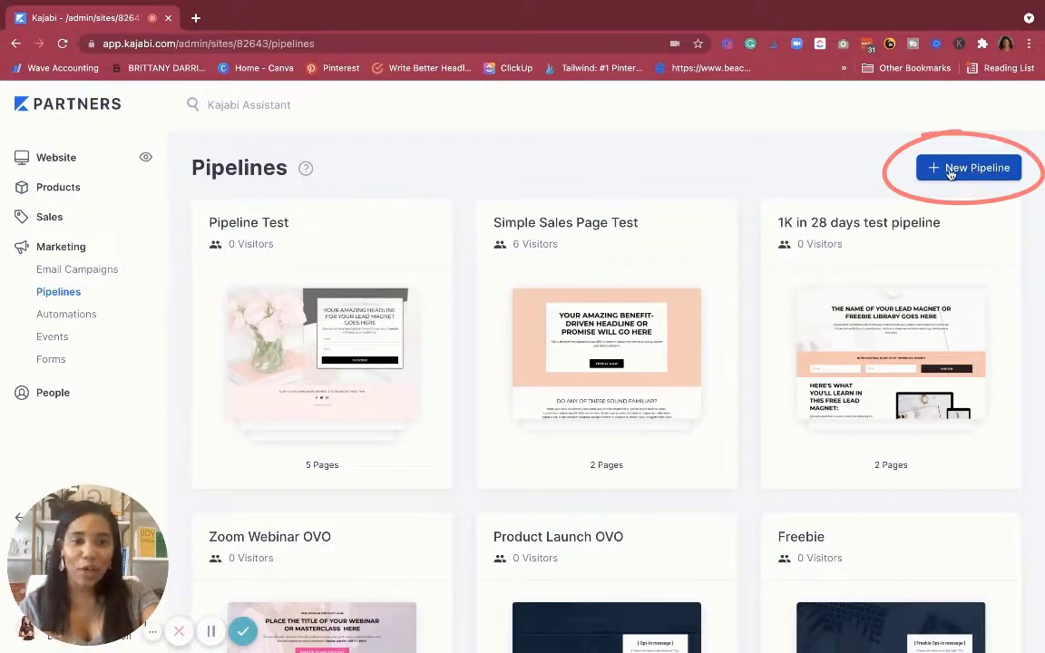
Step: Begin a new pipeline, then preview and close the Freebie and Sales Page OVO blueprints
{"action": "left_click", "coordinate": [954, 174]}
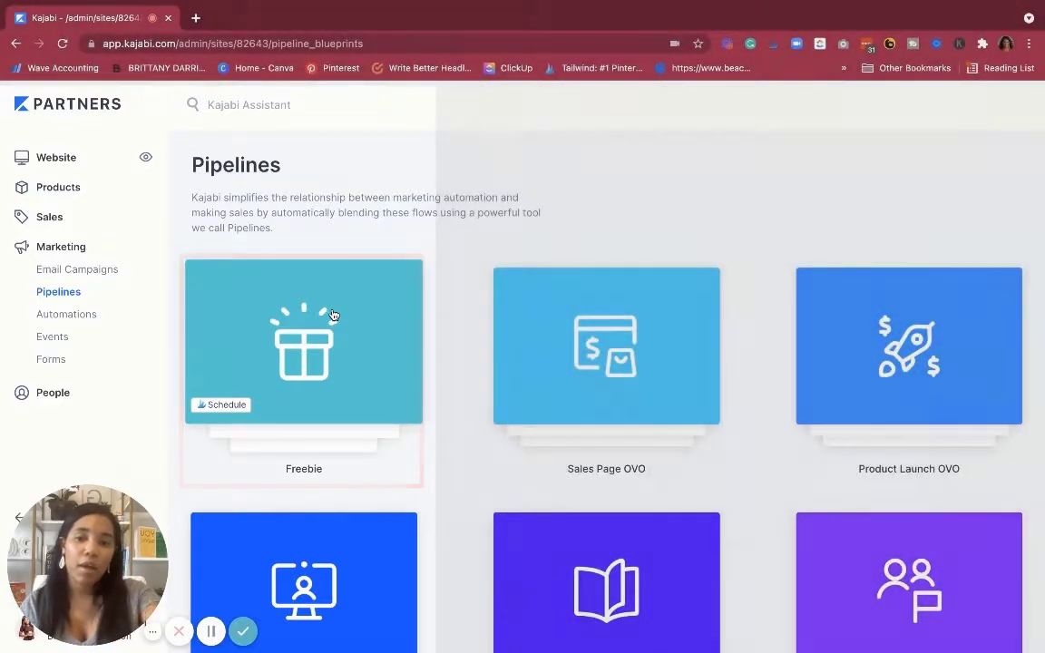
{"action": "left_click", "coordinate": [333, 315]}
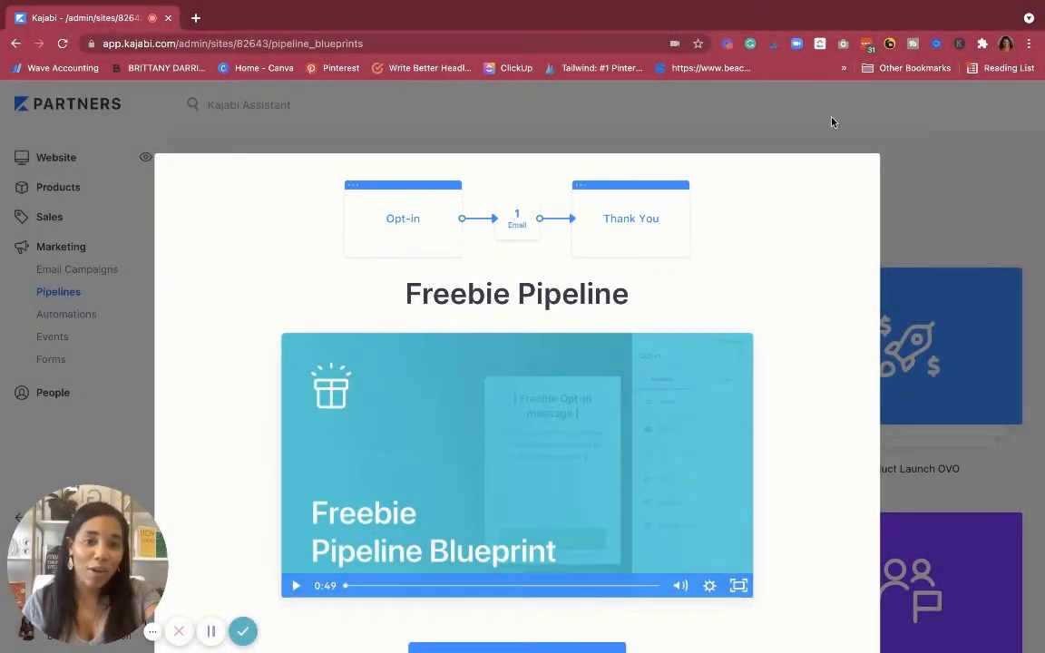
{"action": "left_click", "coordinate": [833, 122]}
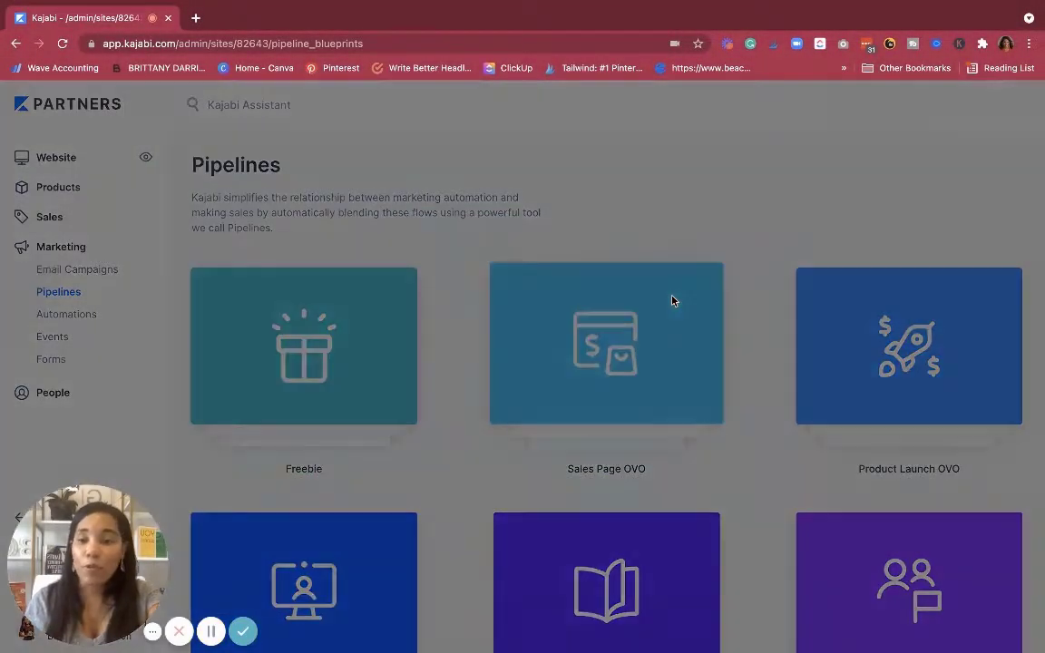
{"action": "left_click", "coordinate": [673, 301]}
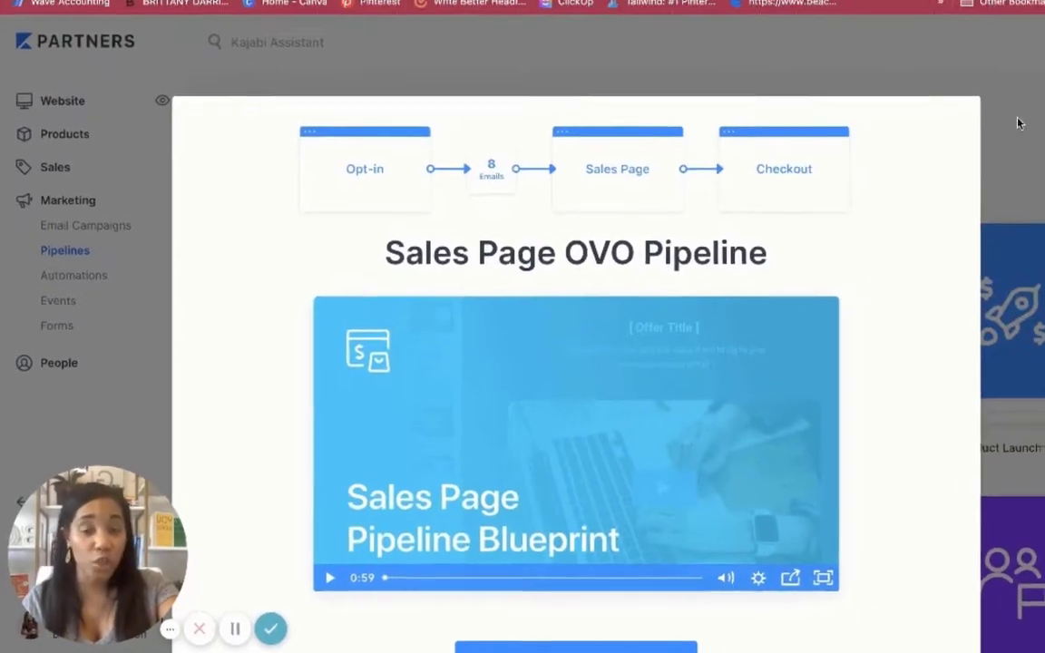
{"action": "left_click", "coordinate": [914, 177]}
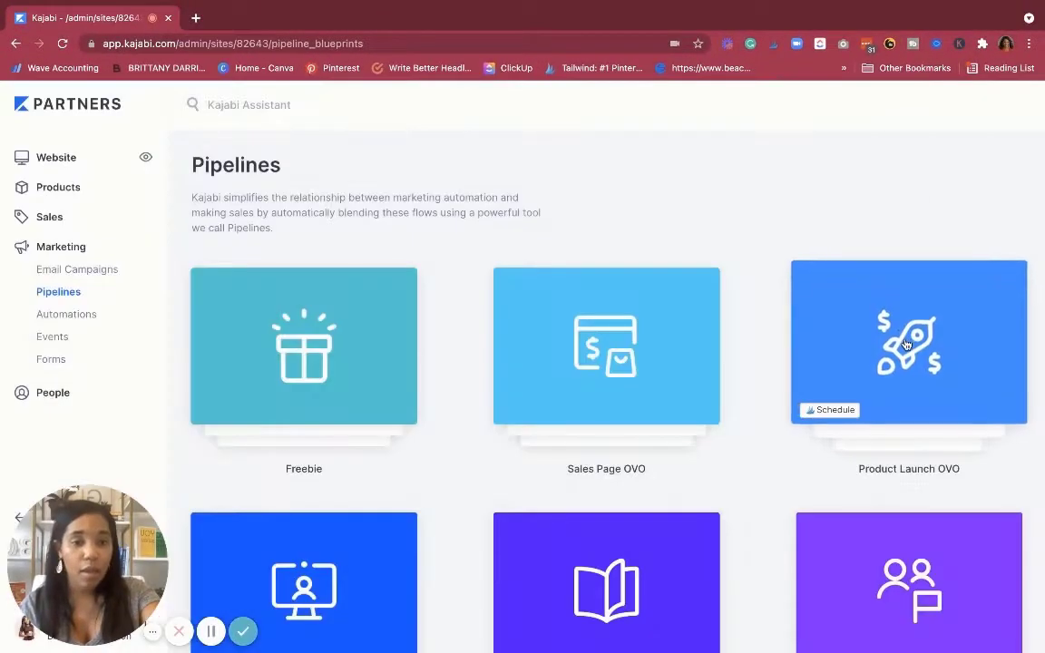
Step: Preview and close the Product Launch OVO blueprint, then the Zoom Webinar OVO blueprint
{"action": "left_click", "coordinate": [952, 327]}
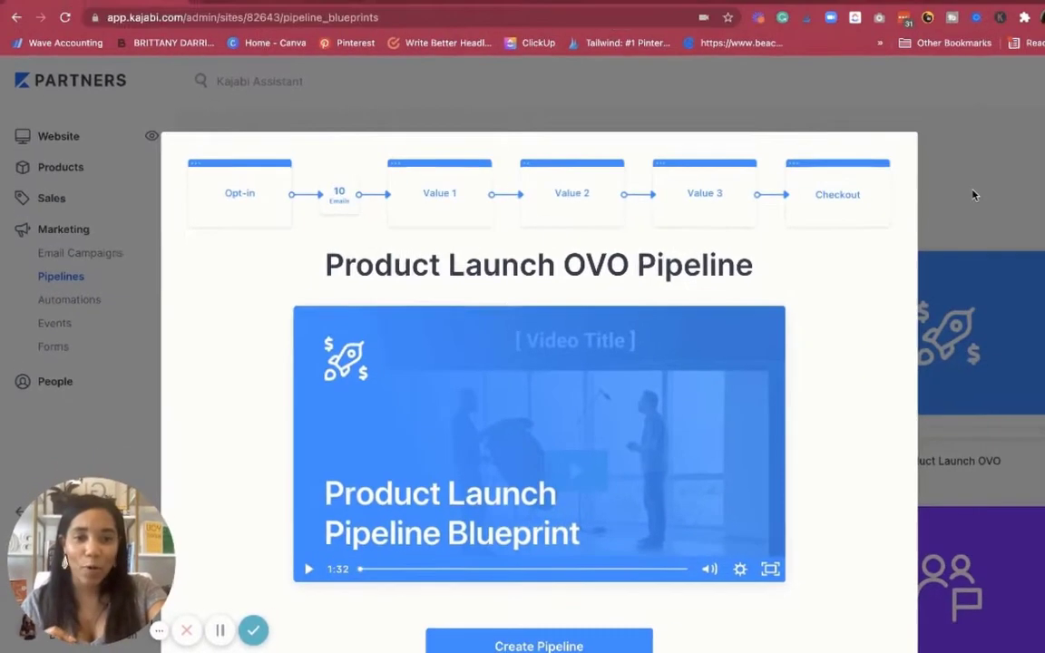
{"action": "left_click", "coordinate": [944, 201]}
{"action": "scroll", "coordinate": [933, 214], "scroll_direction": "down", "scroll_amount": 5}
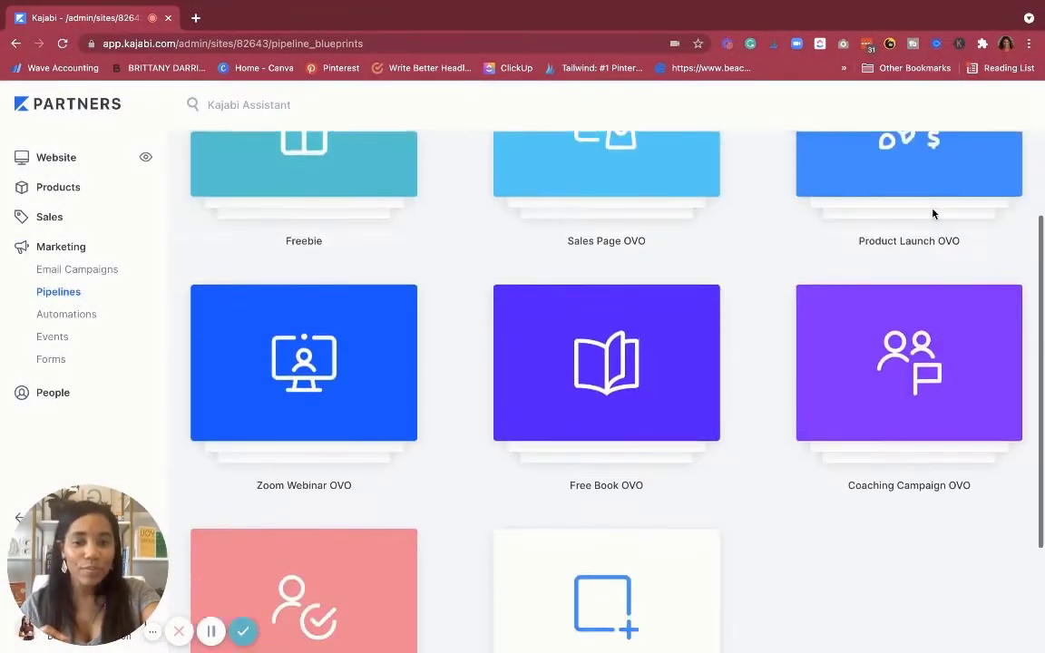
{"action": "scroll", "coordinate": [933, 213], "scroll_direction": "down", "scroll_amount": 2}
{"action": "left_click", "coordinate": [387, 246]}
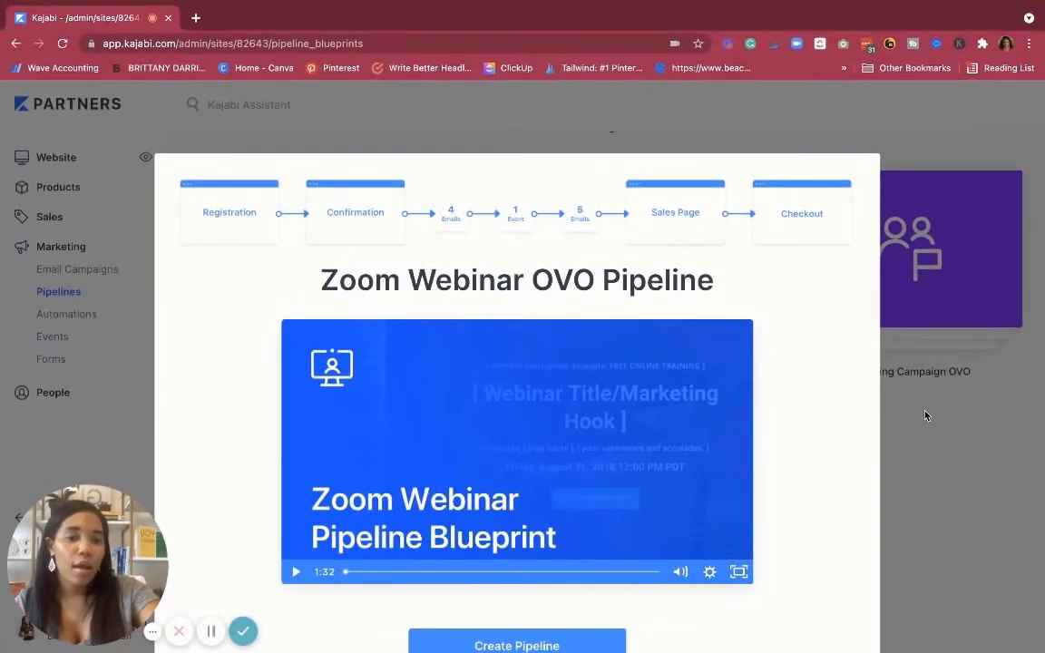
{"action": "left_click", "coordinate": [925, 415]}
Step: Preview and close the Free Book OVO and Coaching Campaign OVO blueprints
{"action": "scroll", "coordinate": [606, 299], "scroll_direction": "up", "scroll_amount": 3}
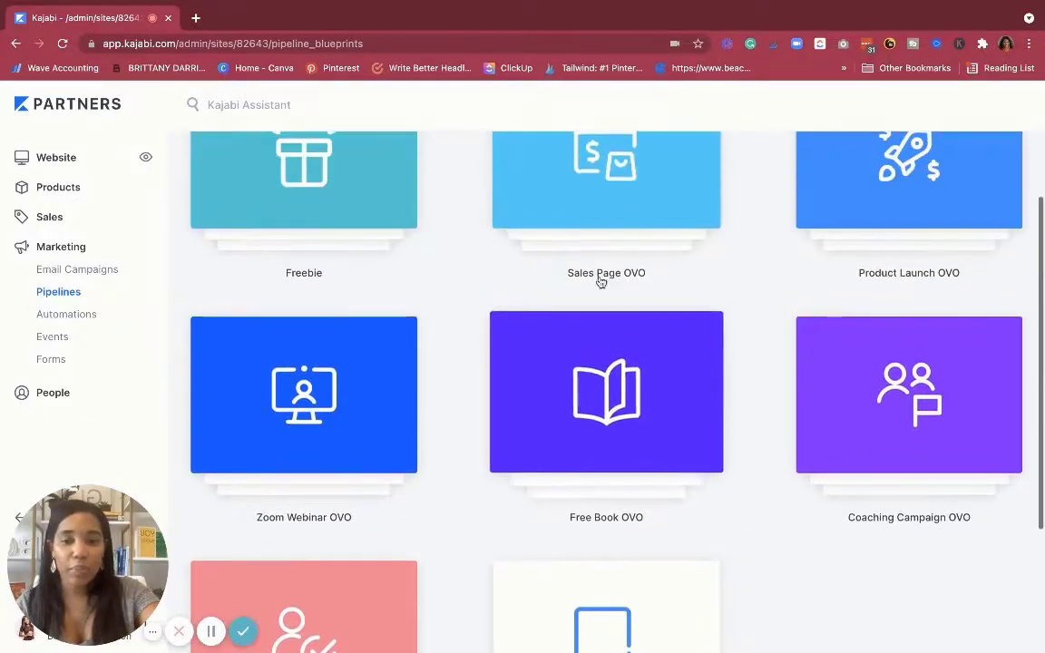
{"action": "left_click", "coordinate": [641, 346]}
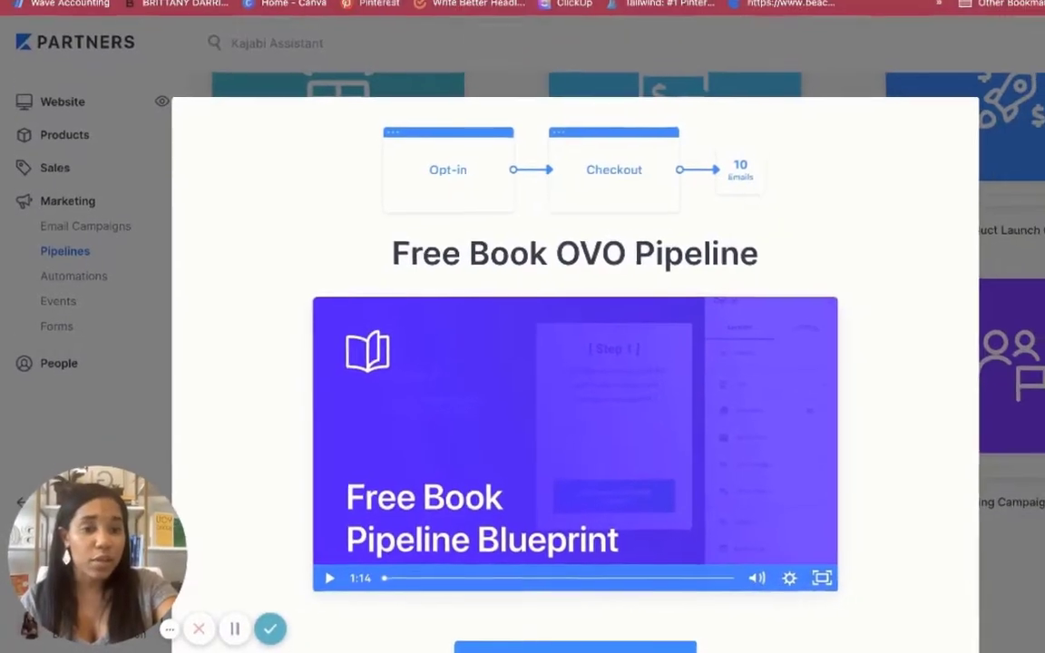
{"action": "left_click", "coordinate": [1009, 297]}
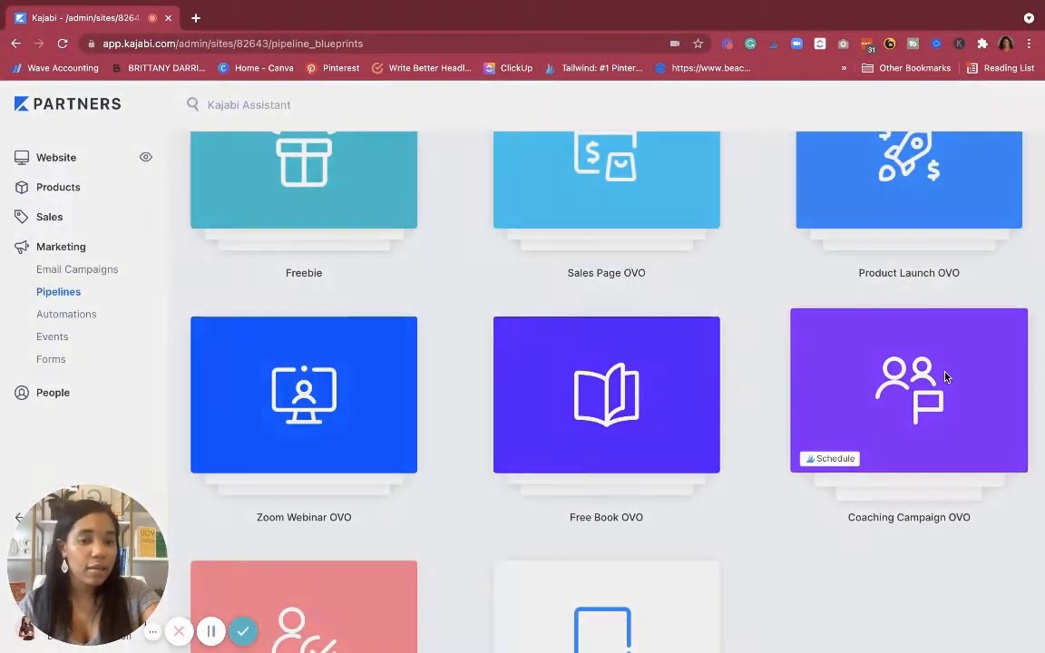
{"action": "left_click", "coordinate": [946, 377]}
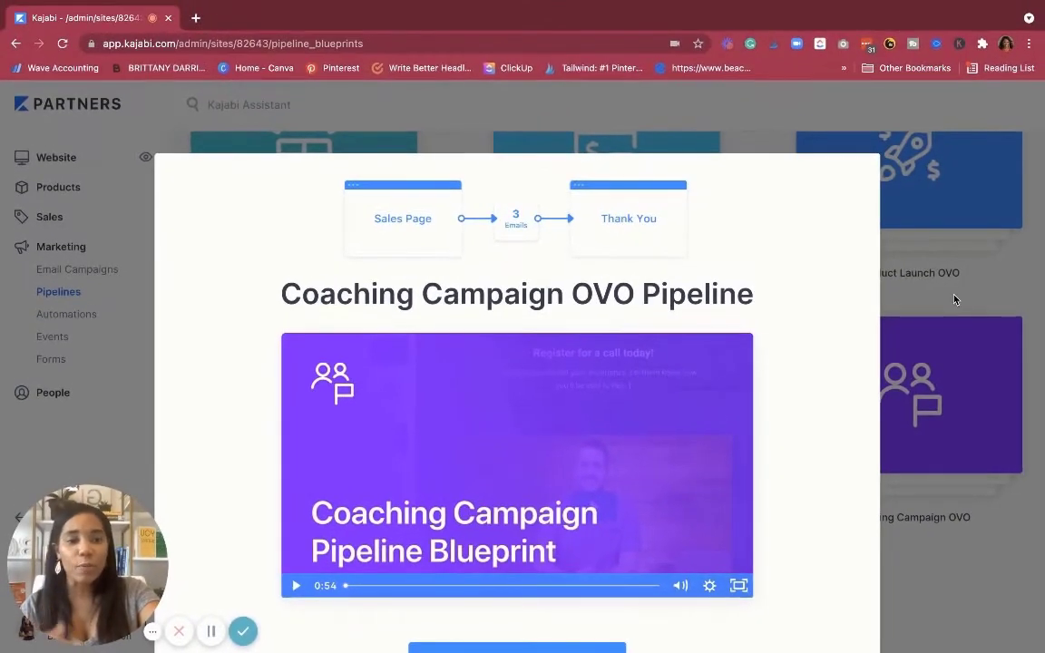
{"action": "left_click", "coordinate": [945, 290]}
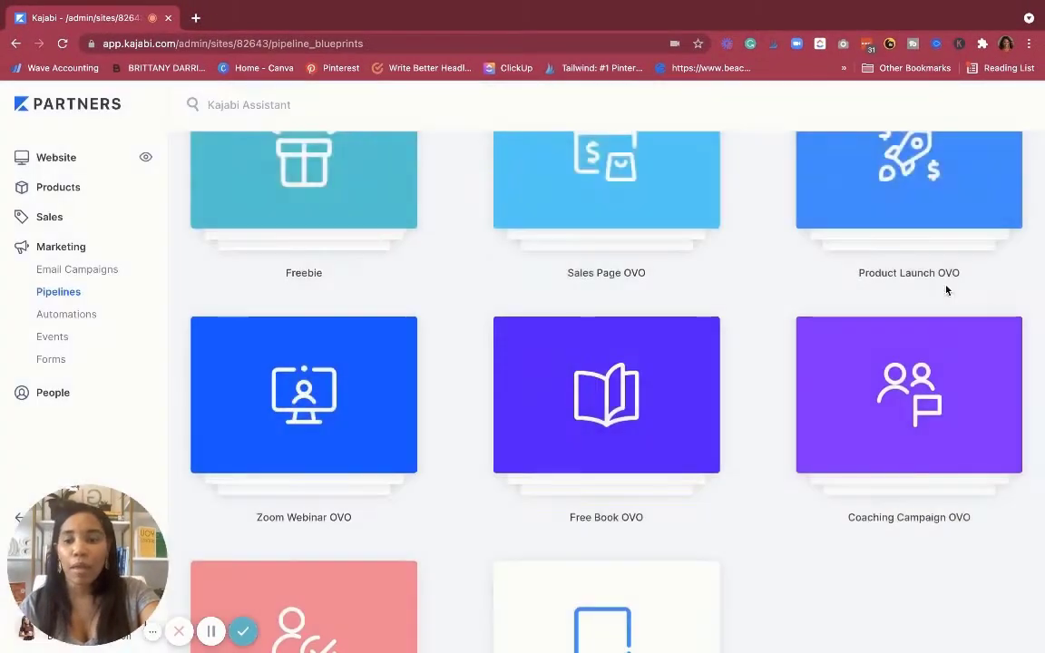
Step: Preview the Simple Sales Page blueprint, then close it
{"action": "scroll", "coordinate": [410, 357], "scroll_direction": "down", "scroll_amount": 3}
{"action": "left_click", "coordinate": [383, 380]}
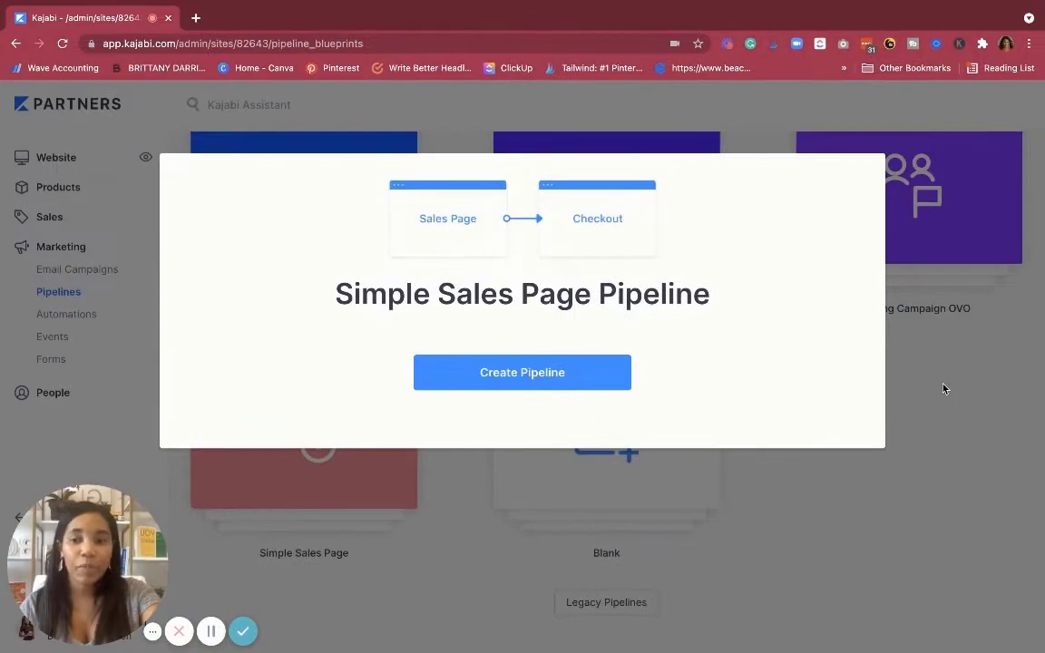
{"action": "left_click", "coordinate": [944, 390]}
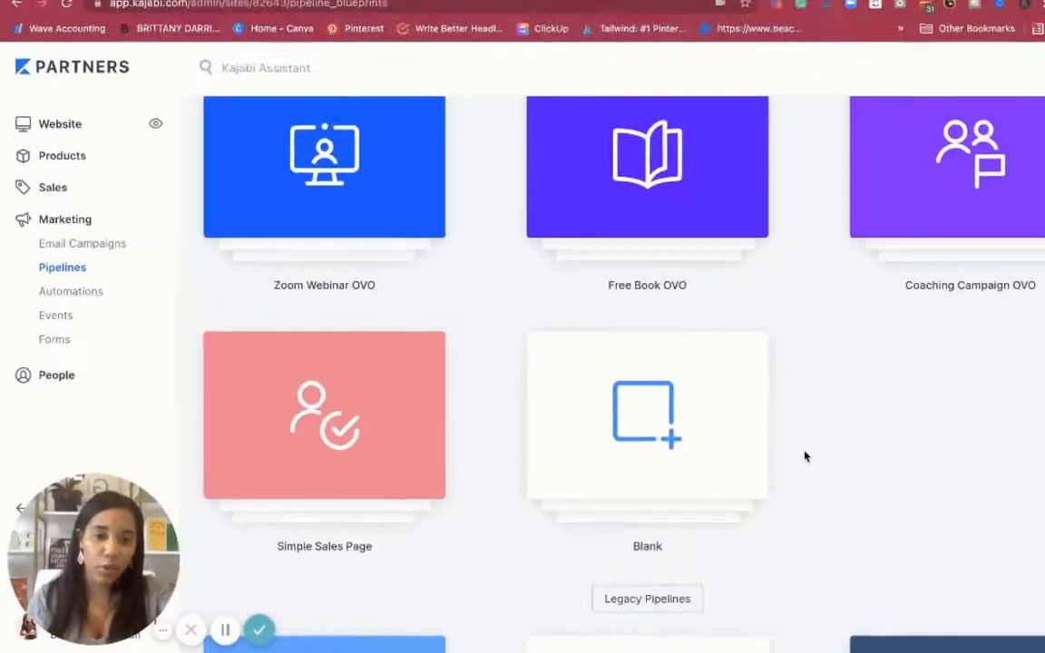
{"action": "scroll", "coordinate": [804, 457], "scroll_direction": "down", "scroll_amount": 6}
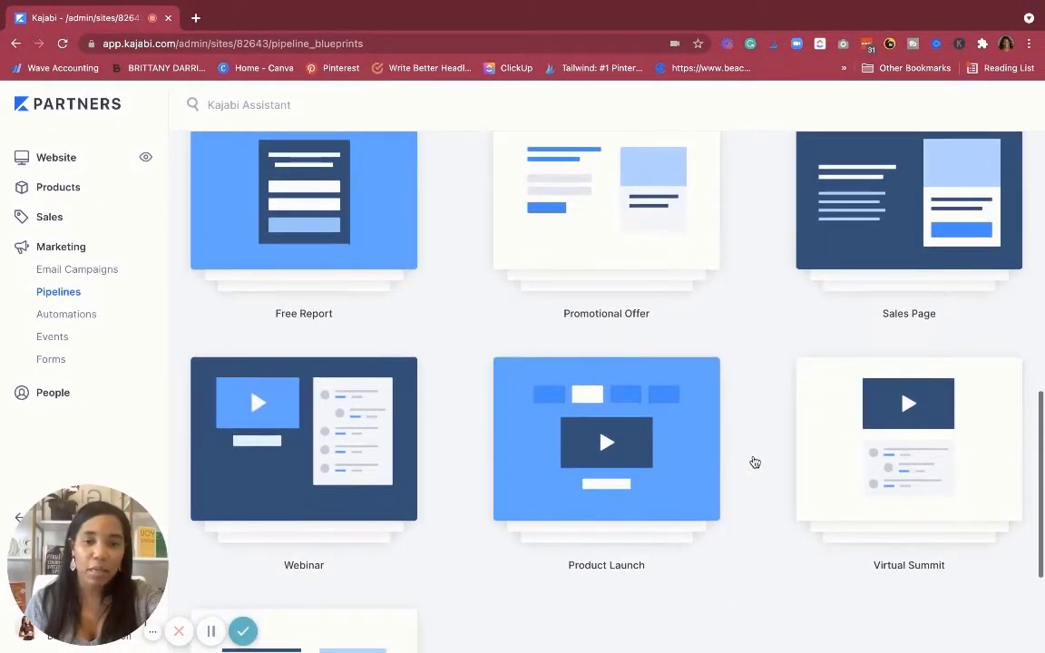
{"action": "scroll", "coordinate": [754, 449], "scroll_direction": "down", "scroll_amount": 4}
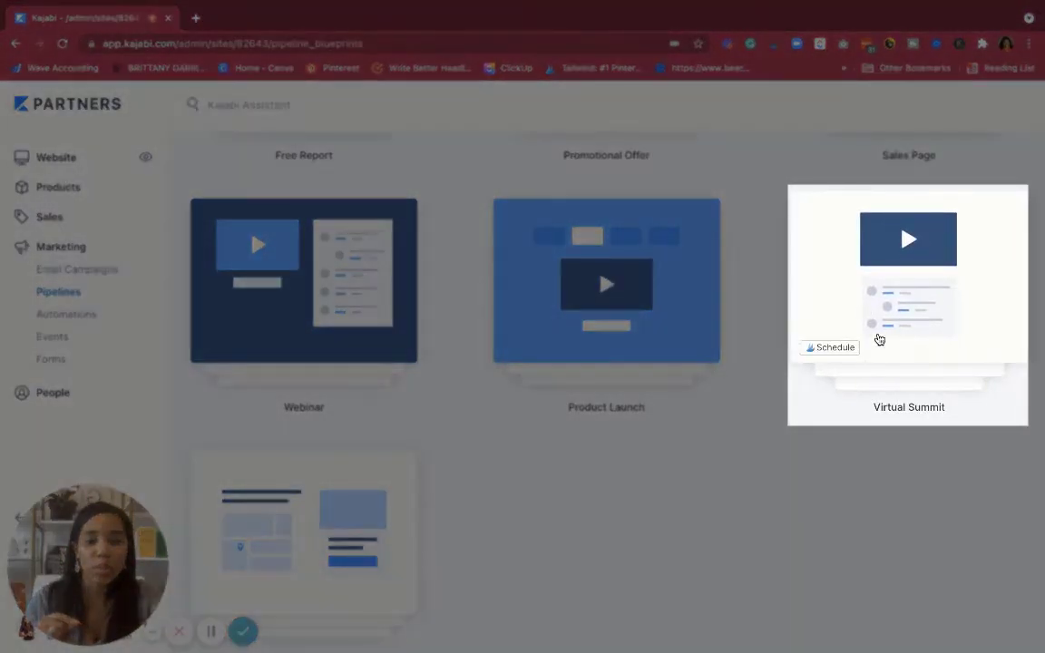
{"action": "scroll", "coordinate": [466, 388], "scroll_direction": "down", "scroll_amount": 2}
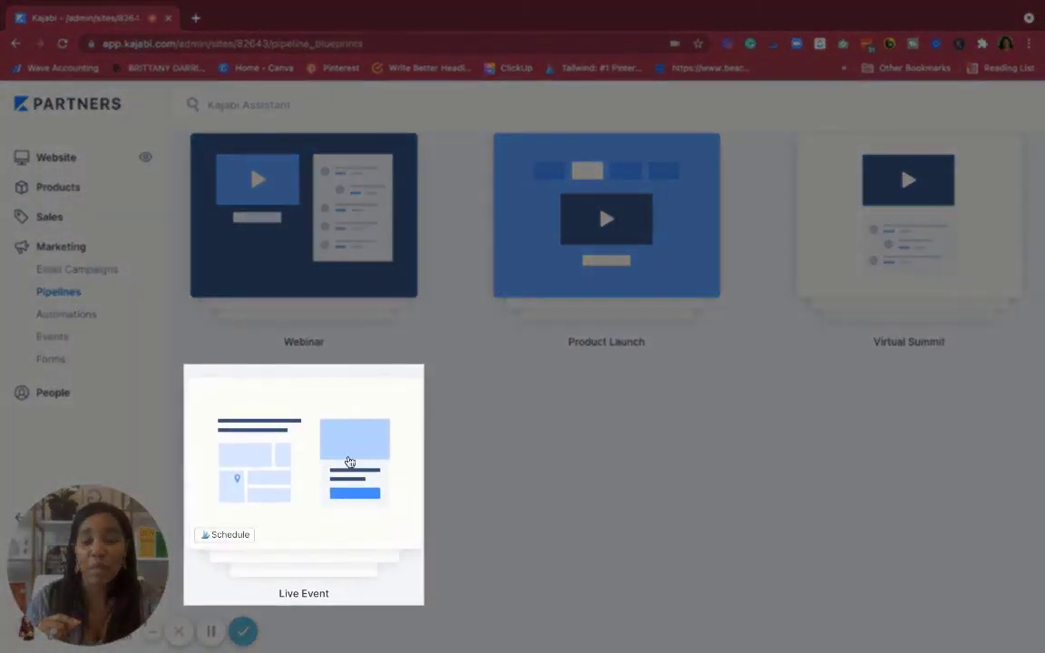
{"action": "scroll", "coordinate": [522, 395], "scroll_direction": "up", "scroll_amount": 1}
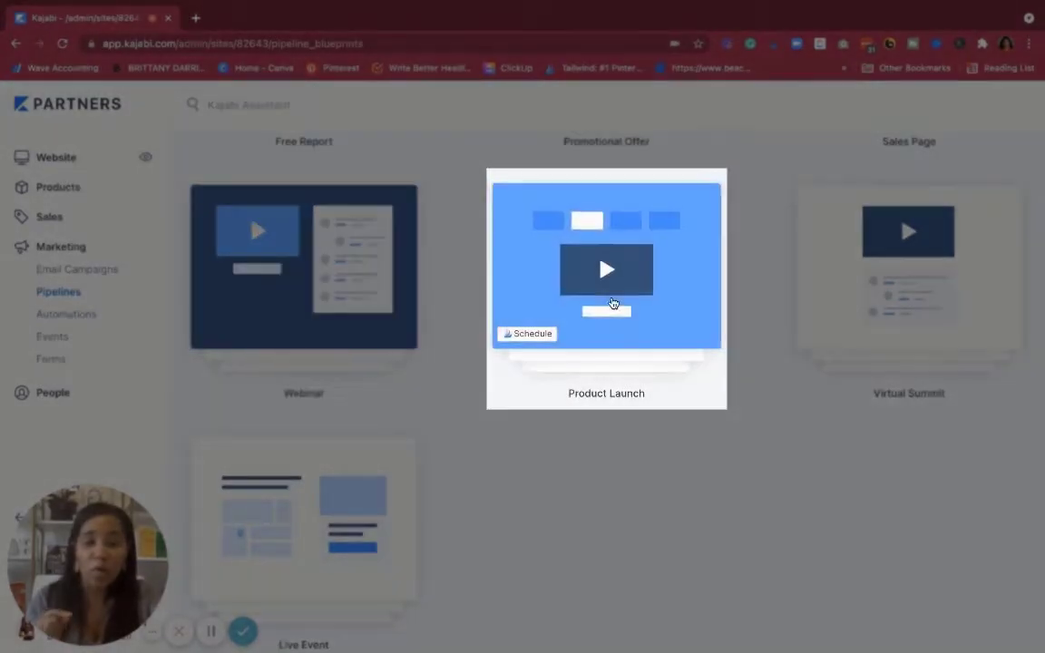
{"action": "scroll", "coordinate": [610, 315], "scroll_direction": "up", "scroll_amount": 5}
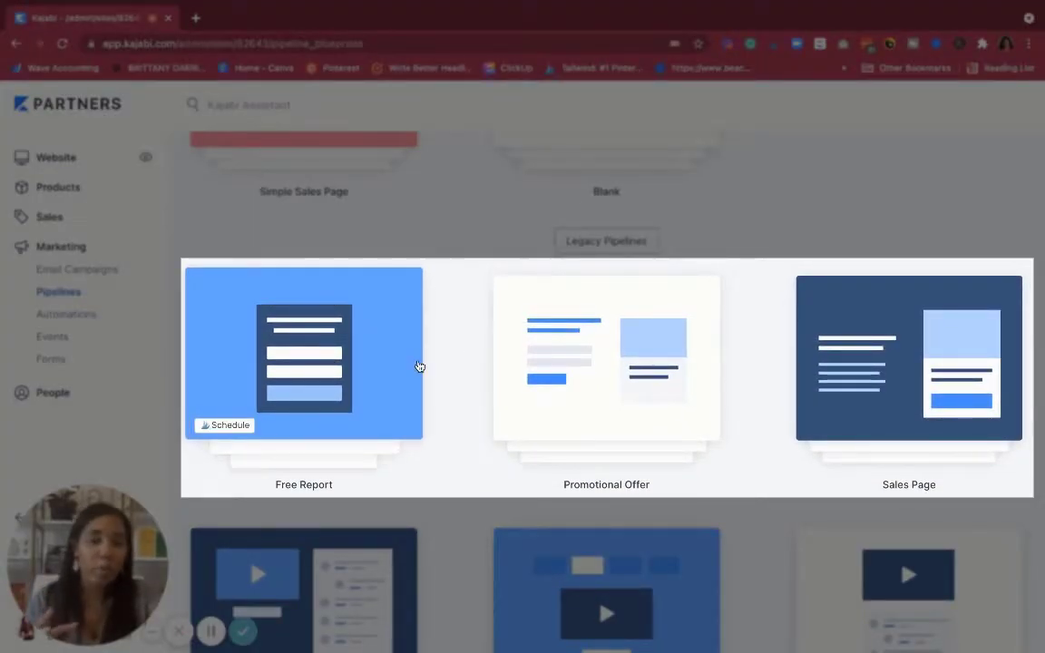
{"action": "scroll", "coordinate": [630, 365], "scroll_direction": "up", "scroll_amount": 5}
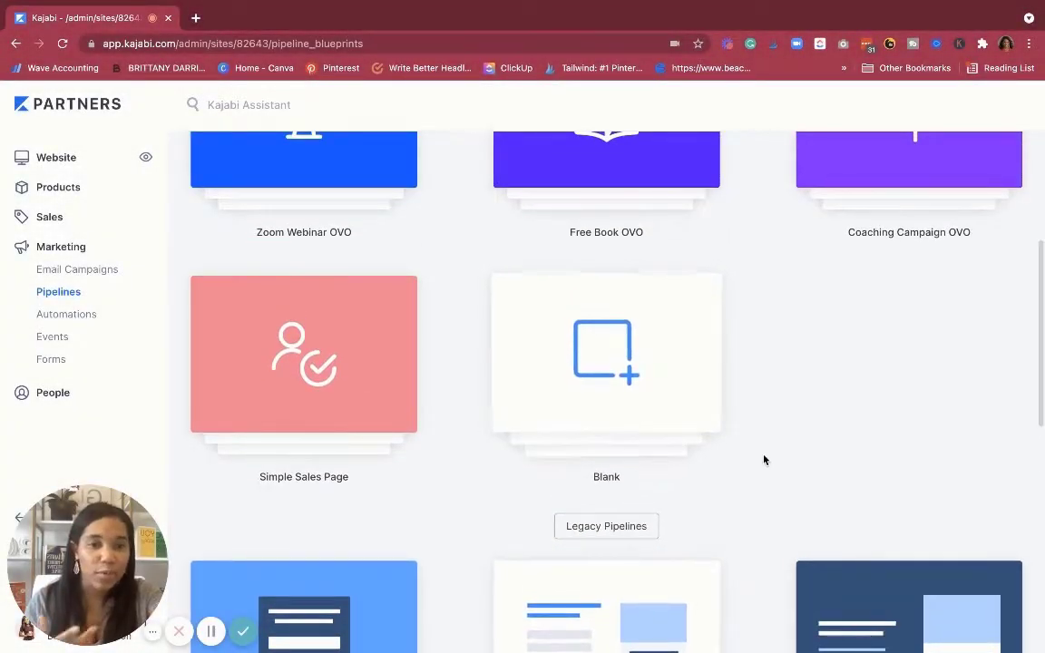
{"action": "scroll", "coordinate": [764, 460], "scroll_direction": "up", "scroll_amount": 5}
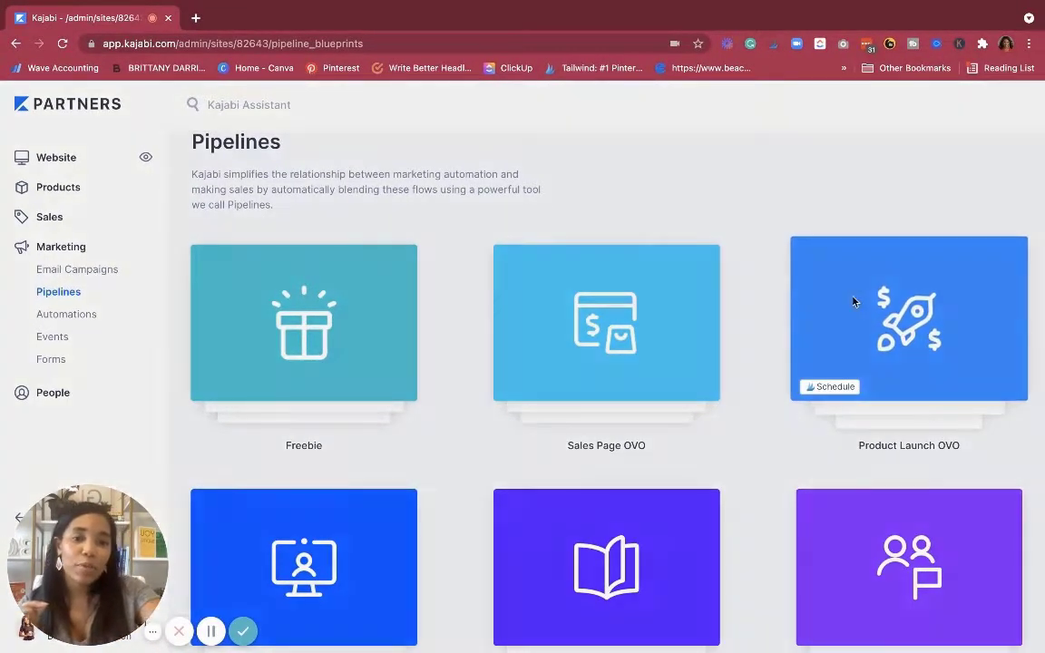
Step: Open the Product Launch OVO blueprint details and choose Create Pipeline
{"action": "left_click", "coordinate": [853, 302]}
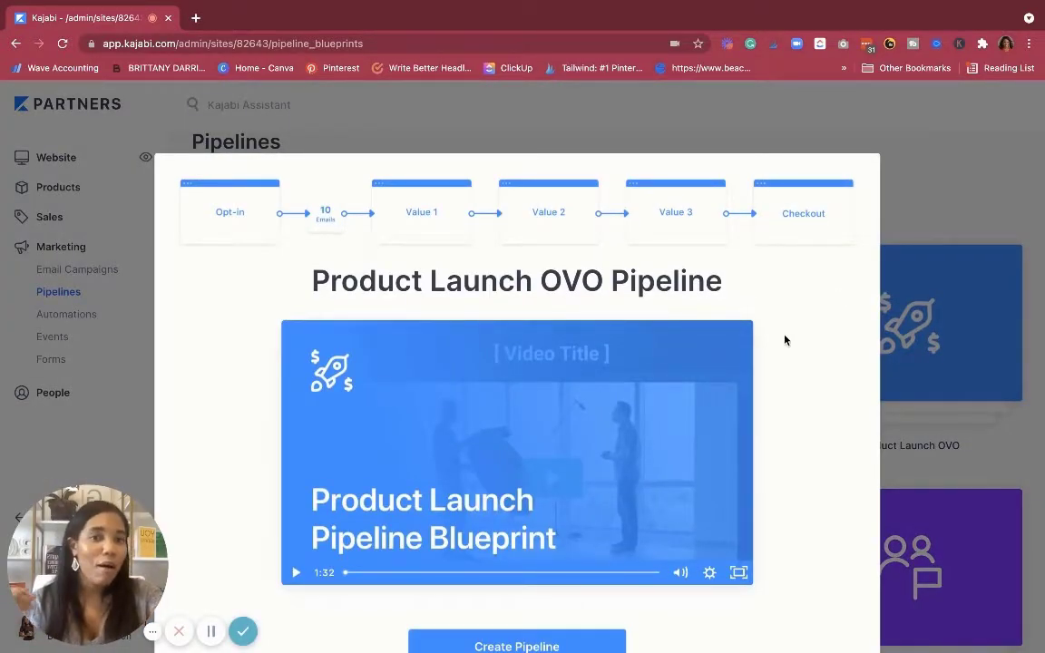
{"action": "scroll", "coordinate": [794, 348], "scroll_direction": "down", "scroll_amount": 1}
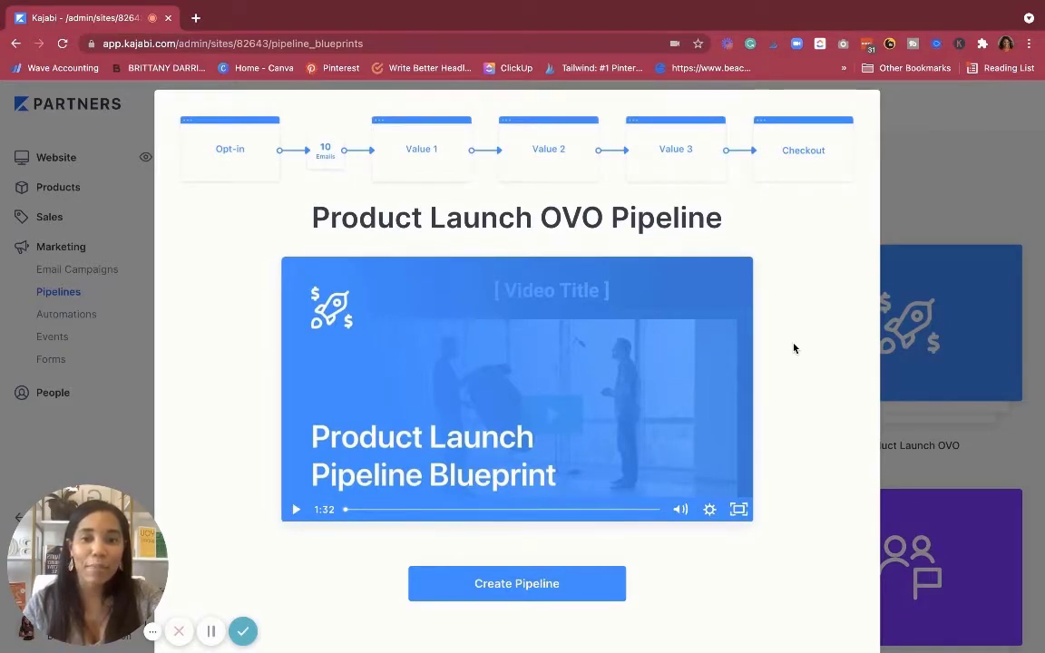
{"action": "left_click", "coordinate": [499, 594]}
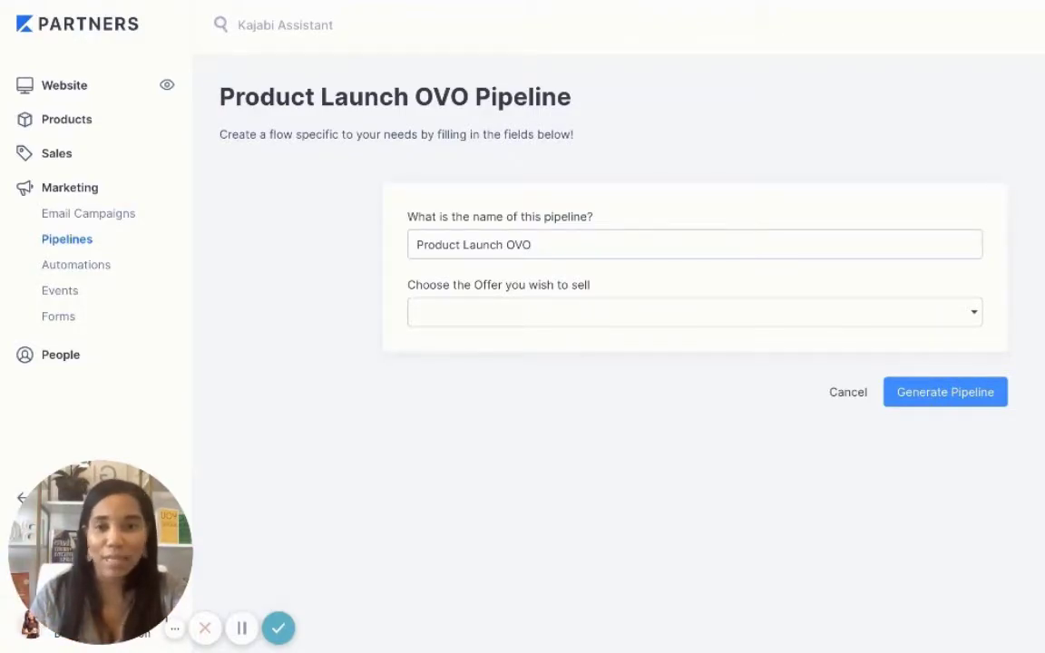
{"action": "left_click", "coordinate": [16, 44]}
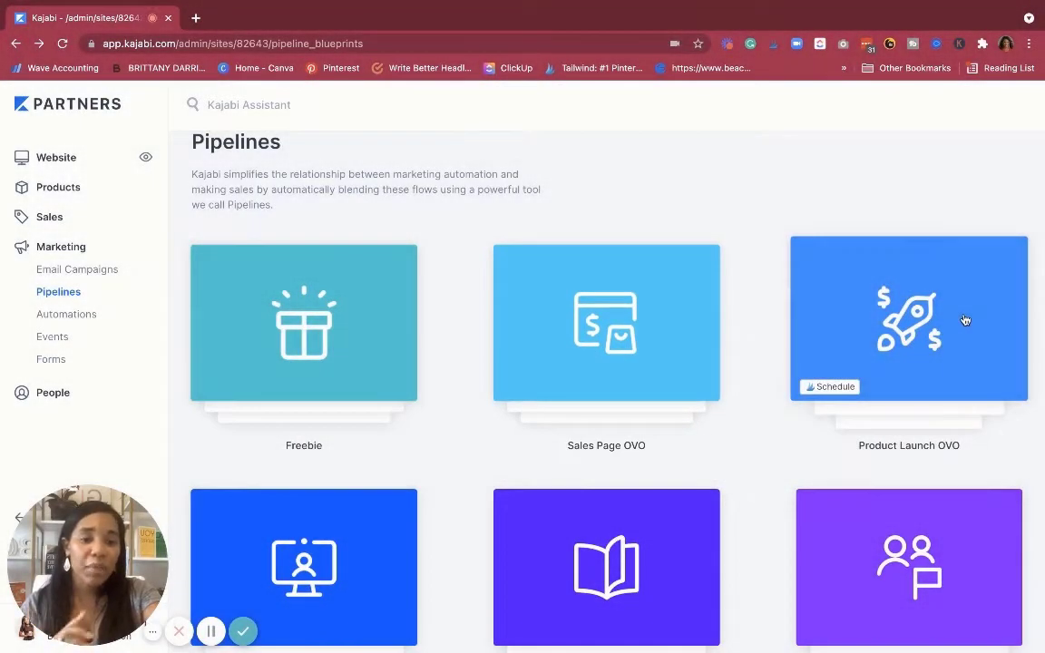
{"action": "left_click", "coordinate": [965, 319]}
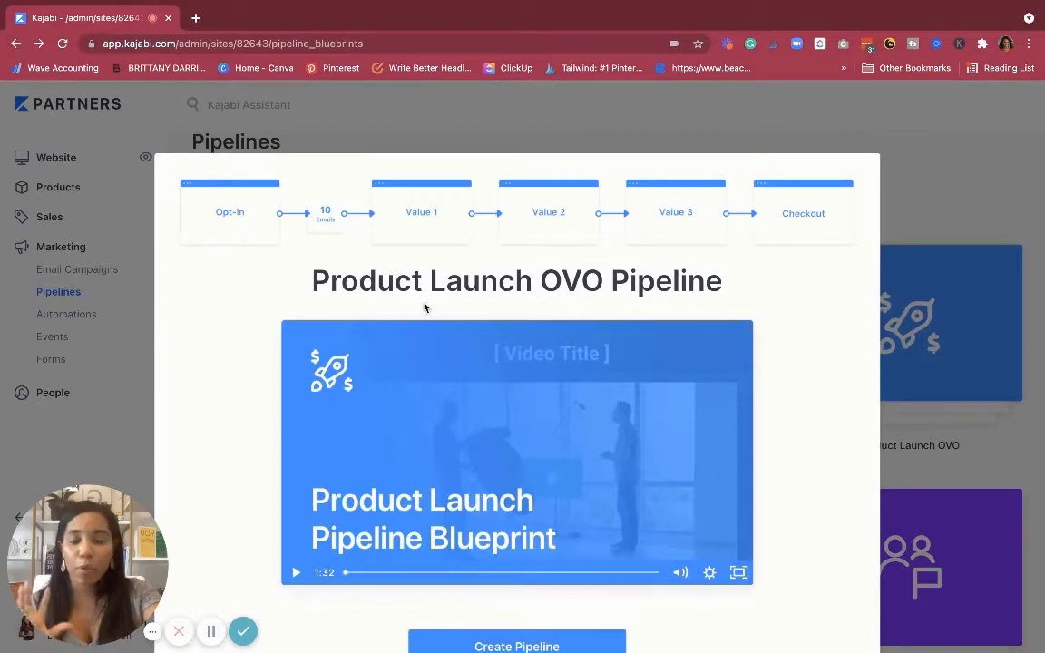
{"action": "scroll", "coordinate": [435, 409], "scroll_direction": "down", "scroll_amount": 2}
{"action": "left_click", "coordinate": [497, 563]}
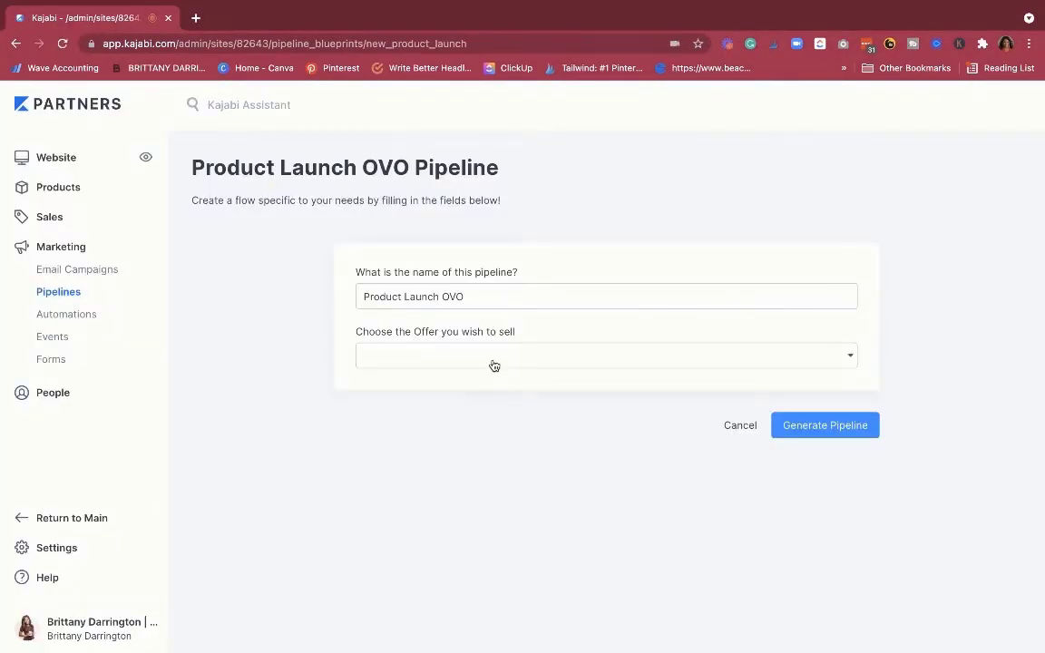
Step: Name the pipeline 'test Product Launch OVO', pick the 'Change the name' offer, and generate it
{"action": "left_click", "coordinate": [407, 250]}
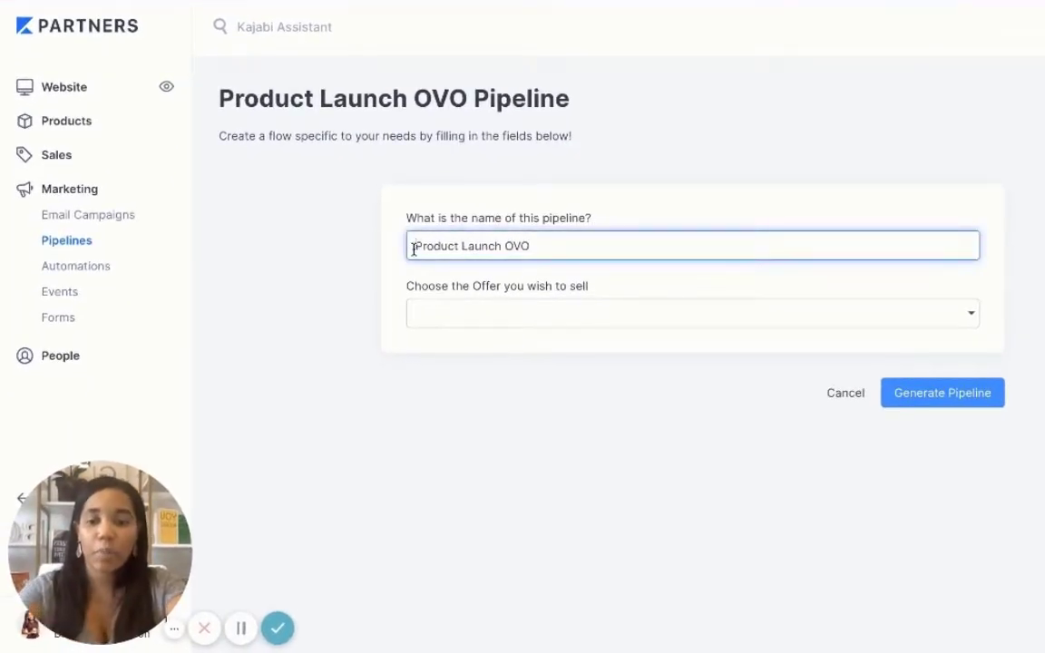
{"action": "type", "text": "test"}
{"action": "left_click", "coordinate": [430, 314]}
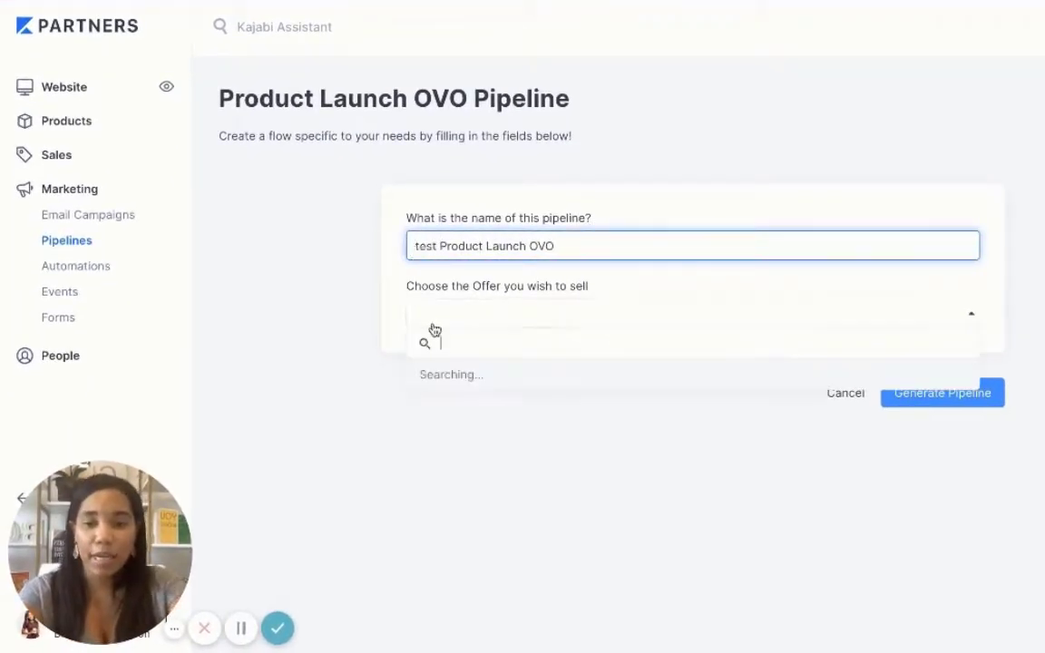
{"action": "left_click", "coordinate": [471, 386]}
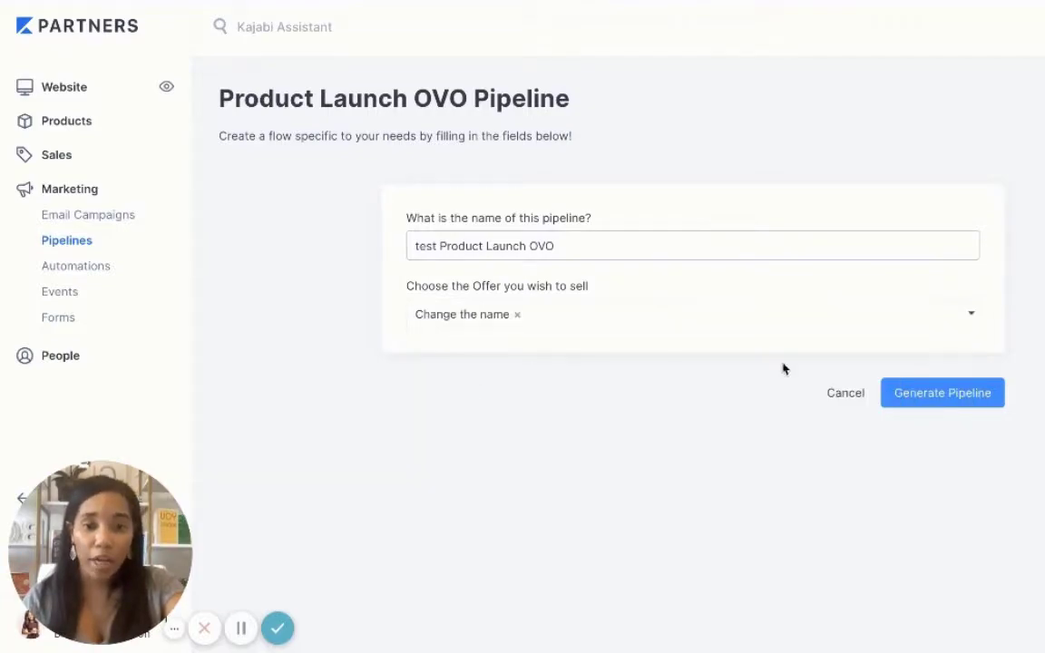
{"action": "left_click", "coordinate": [944, 395]}
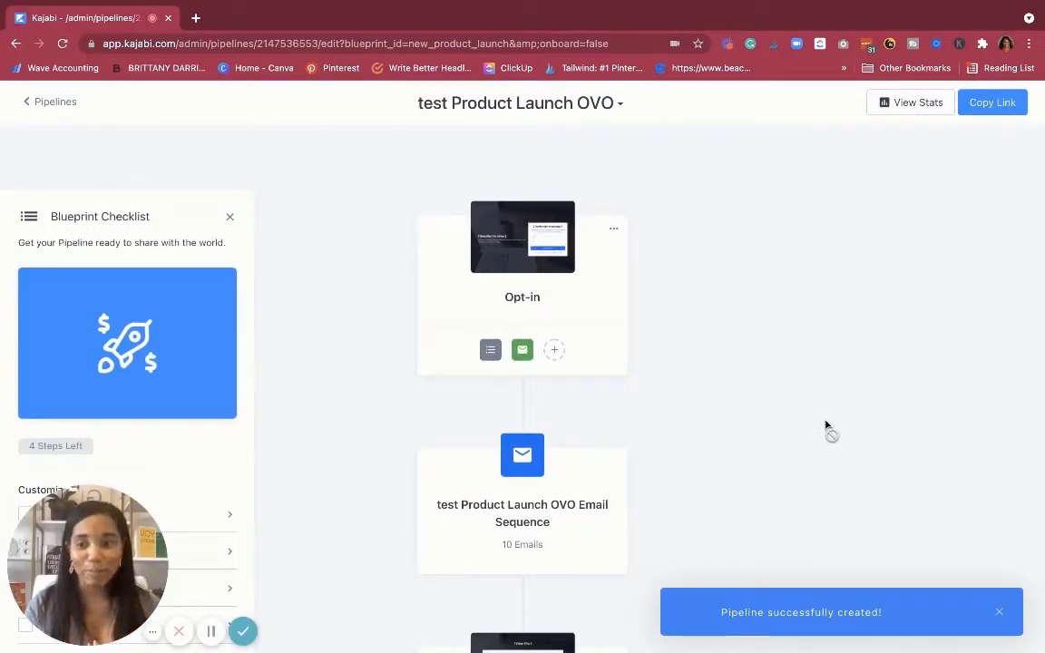
Step: Read the Opt-in step's description on the pipeline overview
{"action": "mouse_move", "coordinate": [614, 240]}
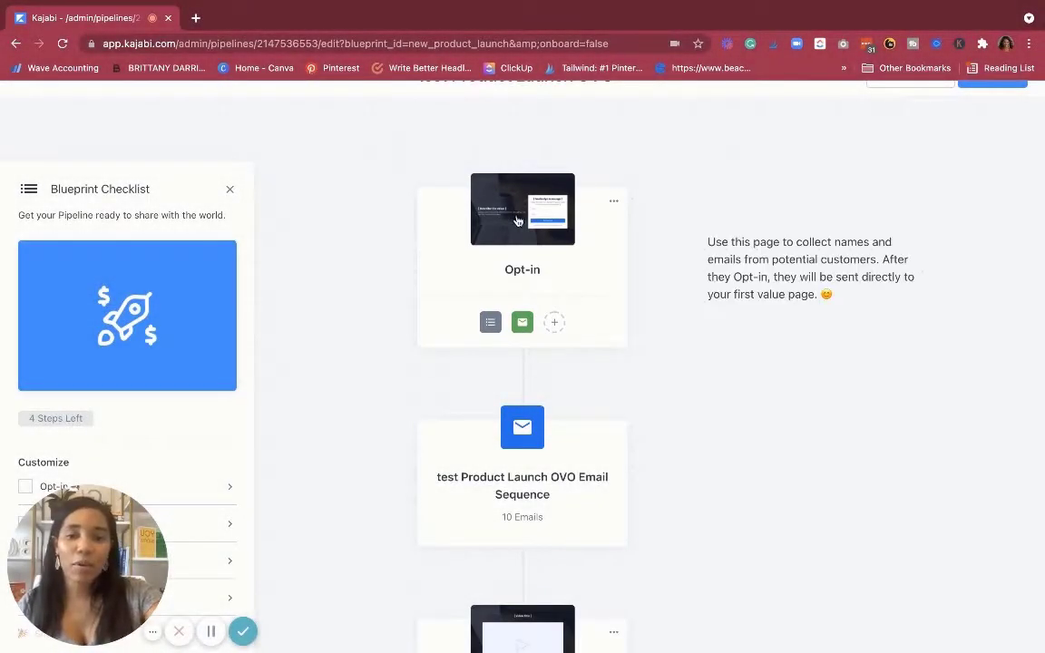
Step: Open the Opt-in page, check its form block settings, save, and return to the overview
{"action": "left_click", "coordinate": [518, 220]}
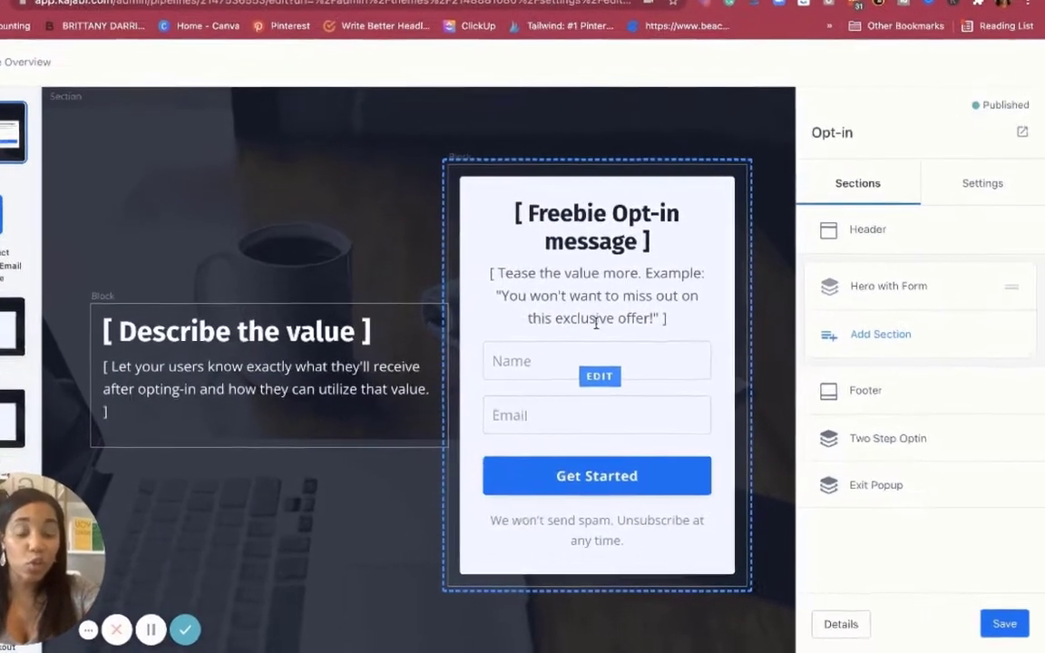
{"action": "left_click", "coordinate": [628, 343]}
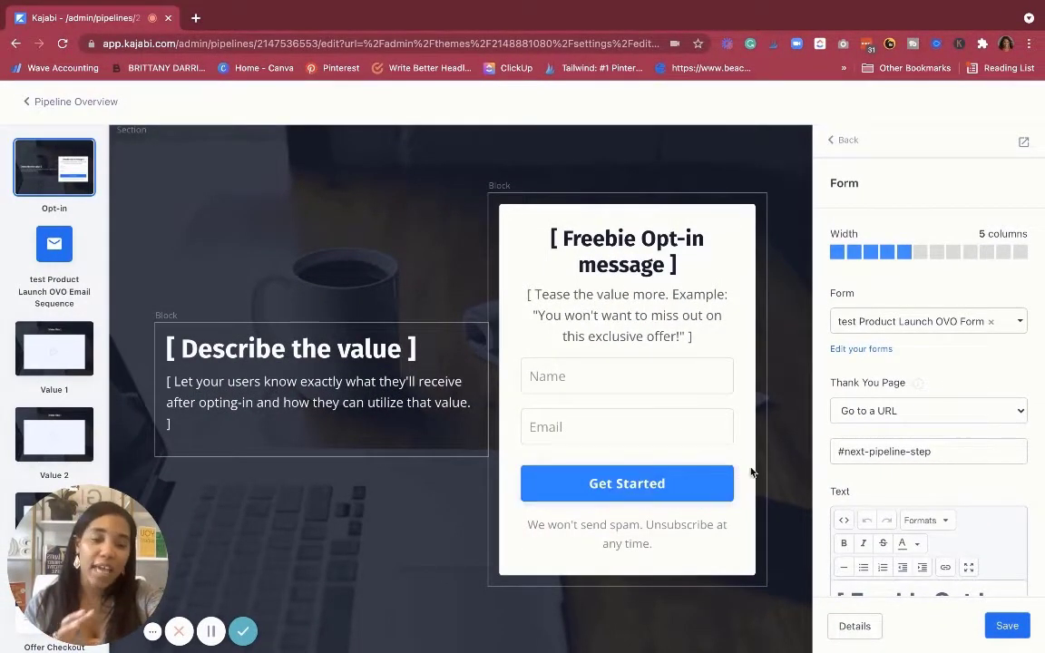
{"action": "scroll", "coordinate": [944, 451], "scroll_direction": "down", "scroll_amount": 5}
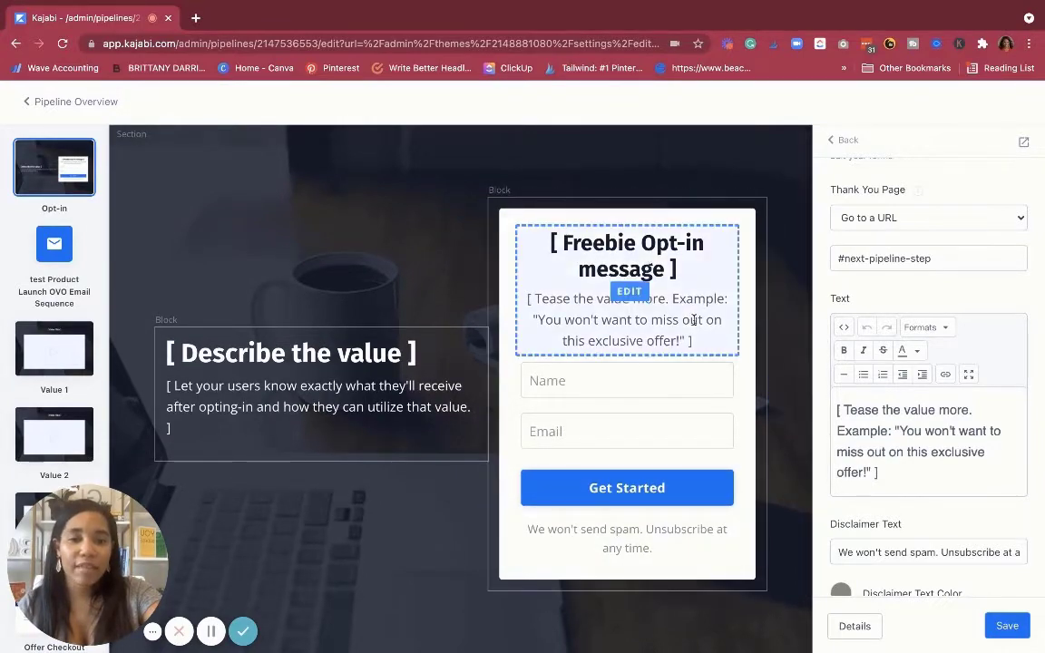
{"action": "left_click", "coordinate": [1007, 626]}
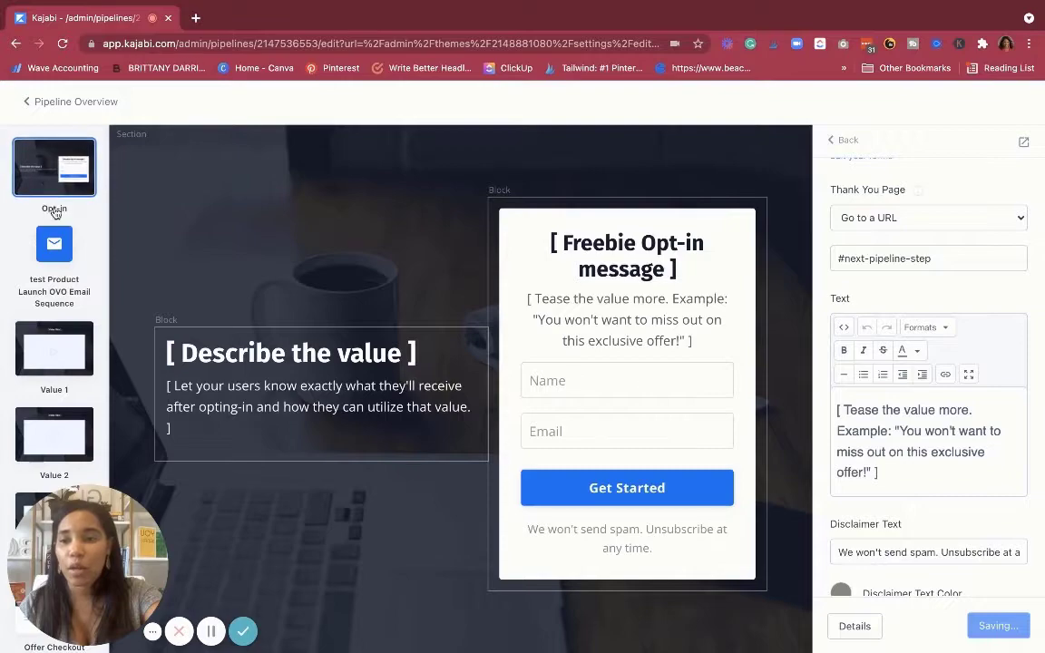
{"action": "left_click", "coordinate": [54, 103]}
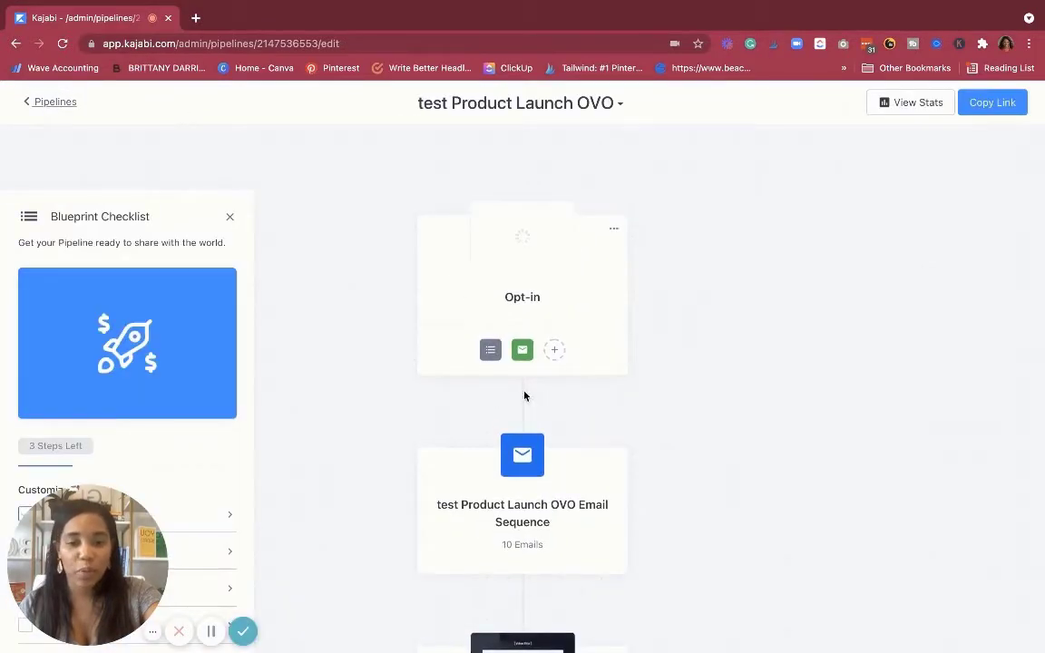
Step: Open the Email Sequence step and select the Day 0 Lesson Link email
{"action": "scroll", "coordinate": [525, 396], "scroll_direction": "down", "scroll_amount": 3}
{"action": "left_click", "coordinate": [516, 376]}
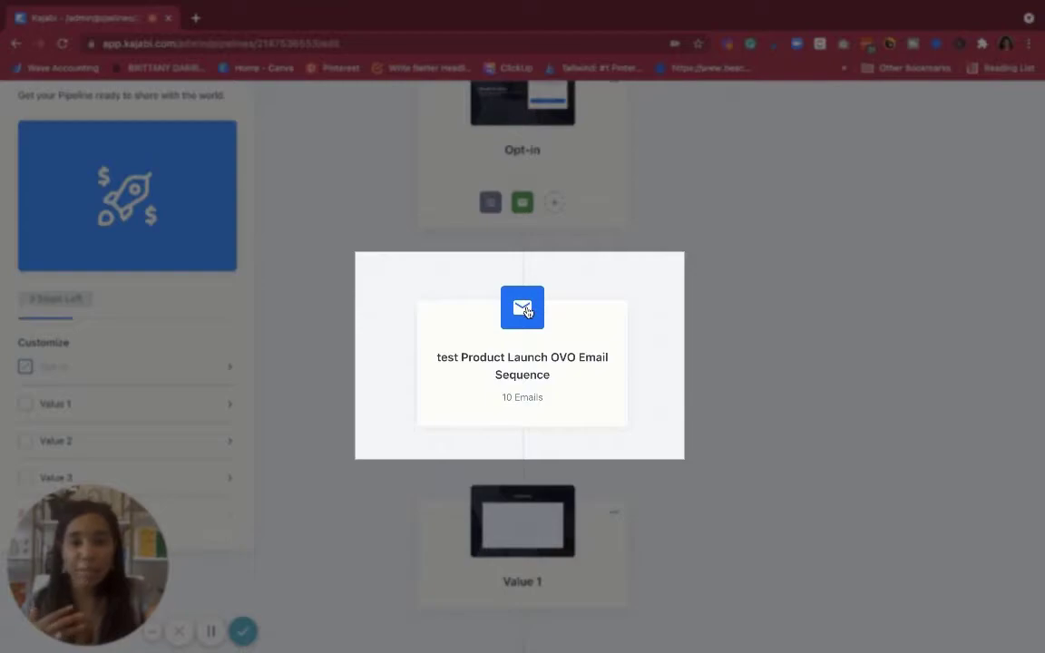
{"action": "scroll", "coordinate": [524, 310], "scroll_direction": "up", "scroll_amount": 3}
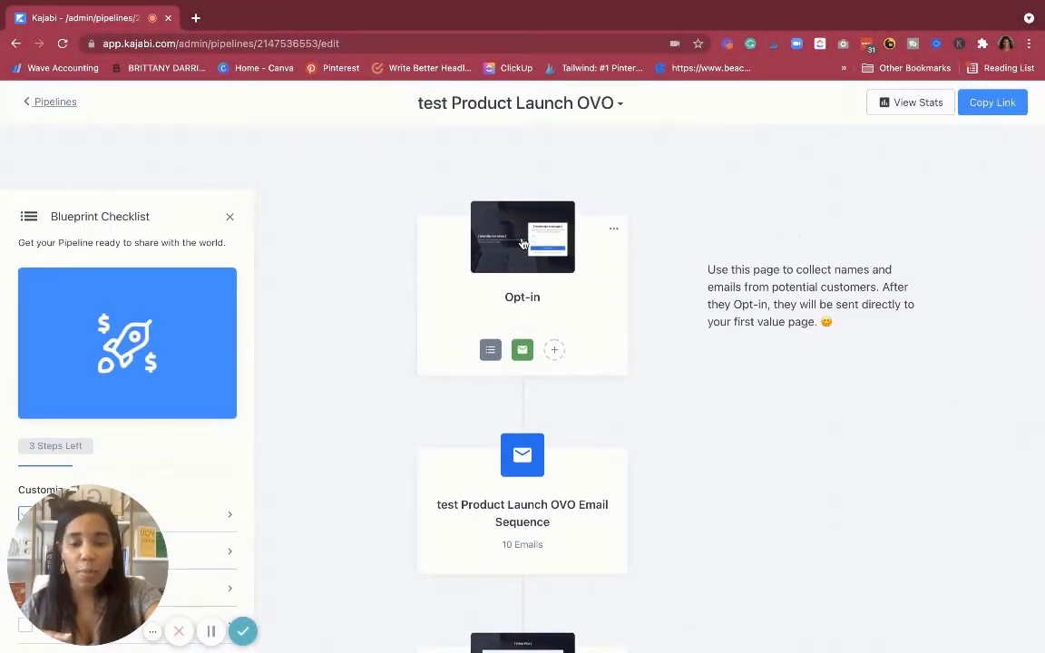
{"action": "scroll", "coordinate": [523, 243], "scroll_direction": "down", "scroll_amount": 3}
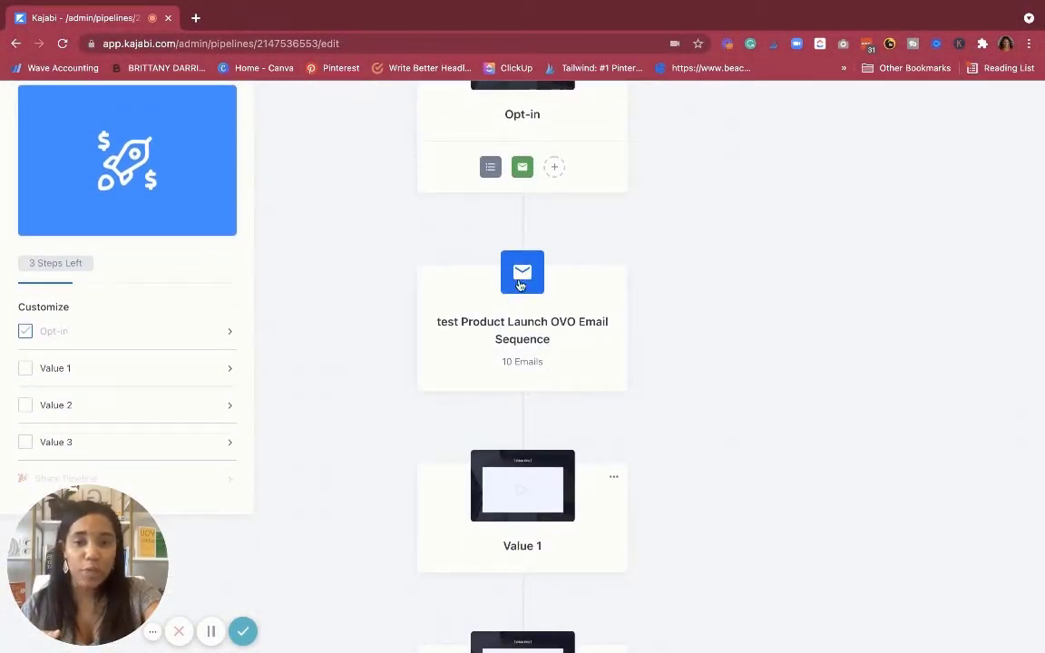
{"action": "left_click", "coordinate": [520, 280]}
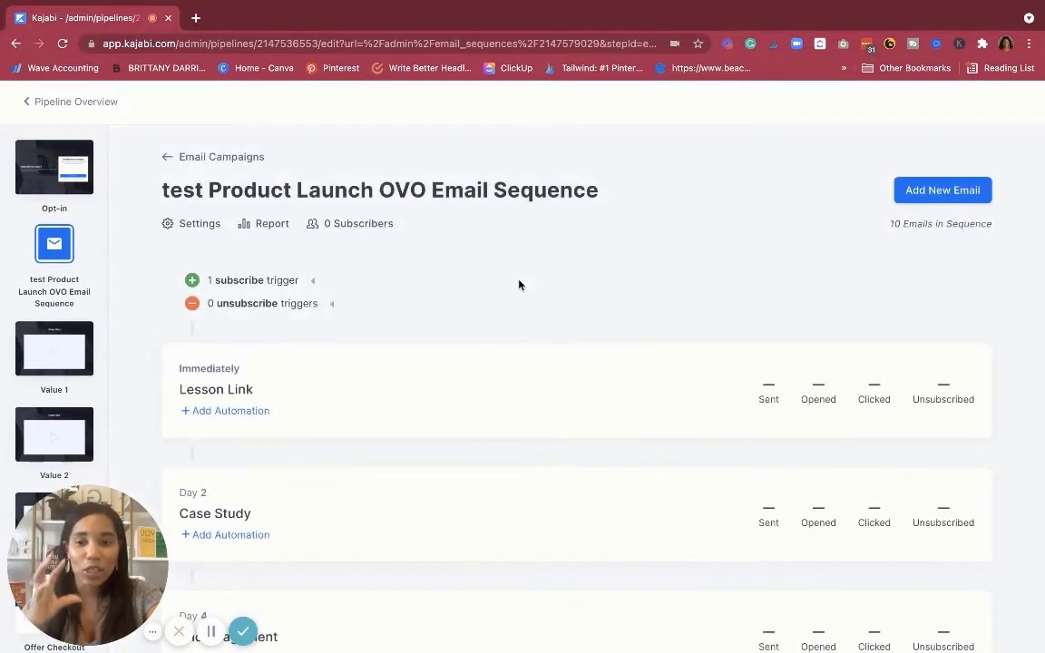
{"action": "scroll", "coordinate": [193, 396], "scroll_direction": "down", "scroll_amount": 2}
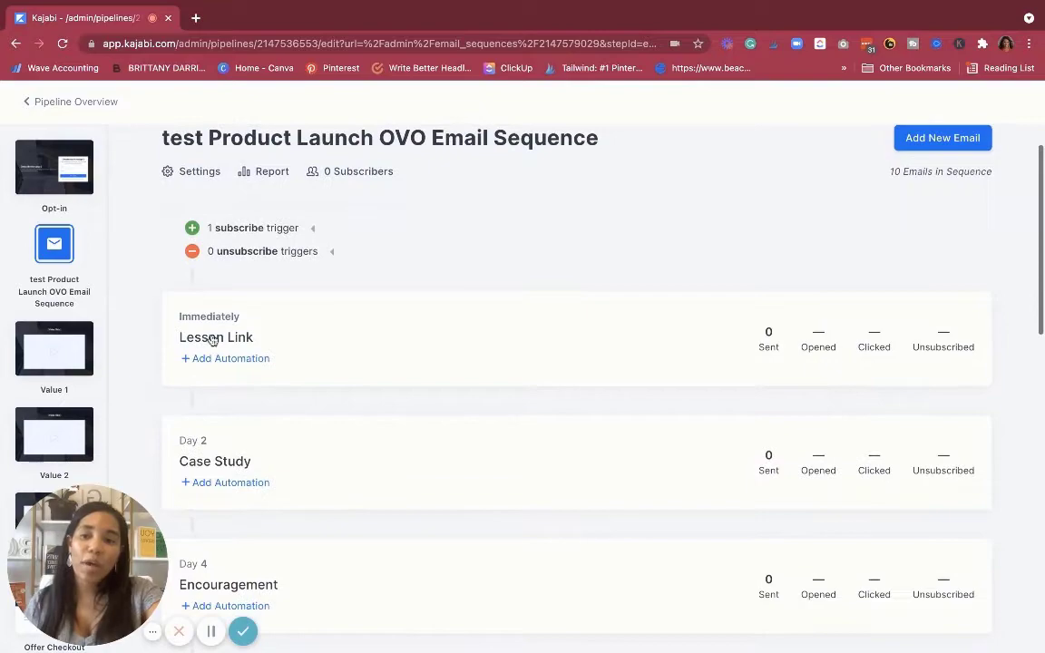
{"action": "left_click", "coordinate": [212, 350]}
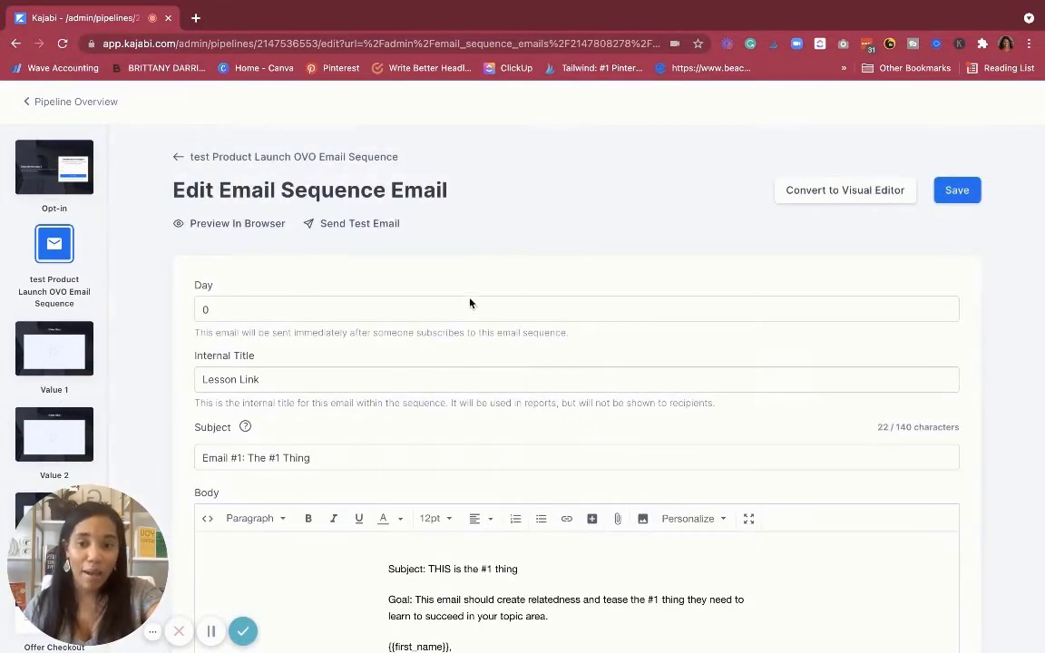
{"action": "scroll", "coordinate": [472, 307], "scroll_direction": "down", "scroll_amount": 3}
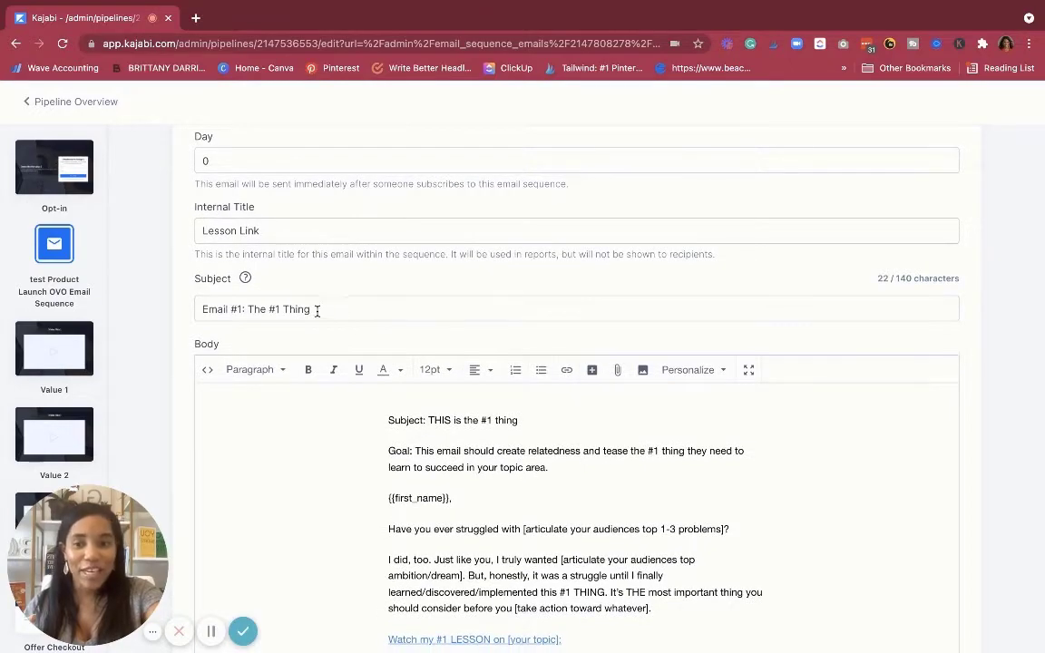
{"action": "left_click", "coordinate": [317, 312]}
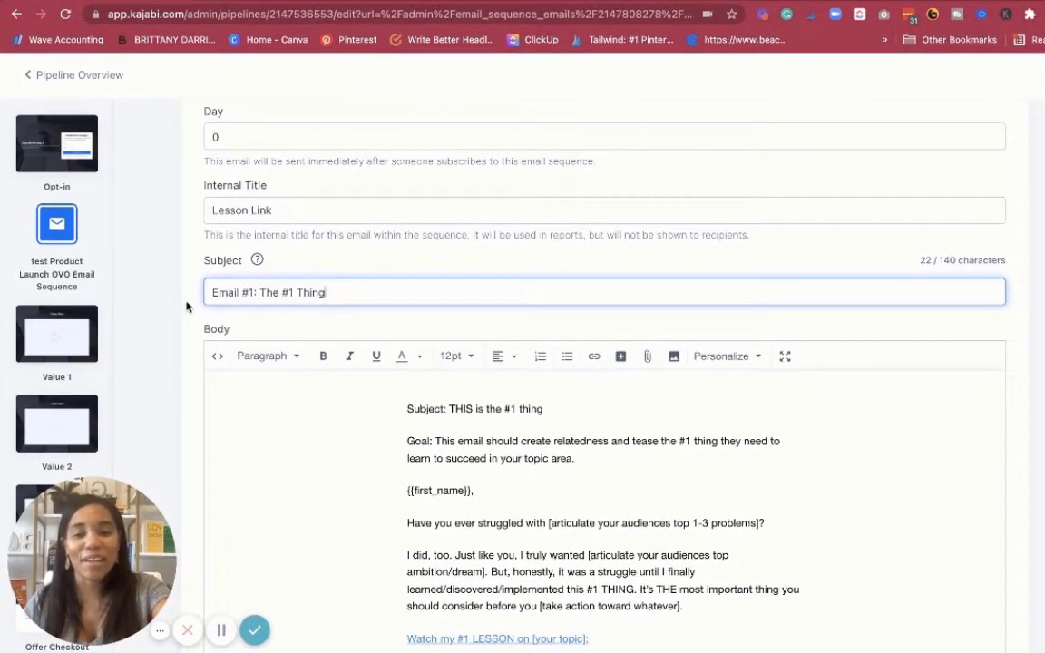
{"action": "left_click_drag", "start_coordinate": [560, 415], "coordinate": [408, 409]}
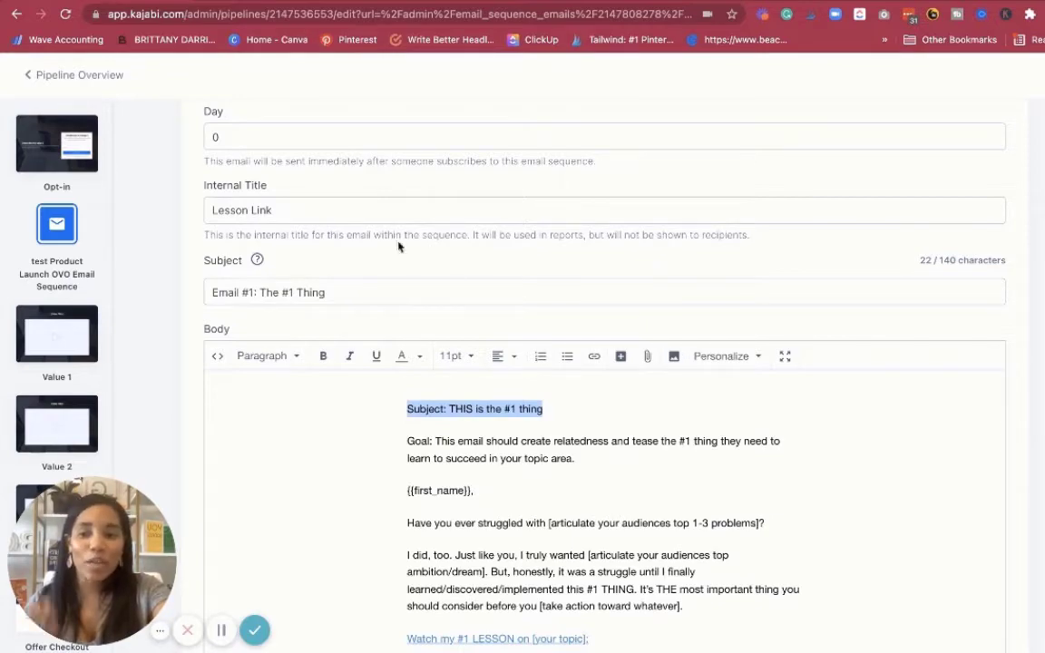
{"action": "scroll", "coordinate": [349, 163], "scroll_direction": "up", "scroll_amount": 3}
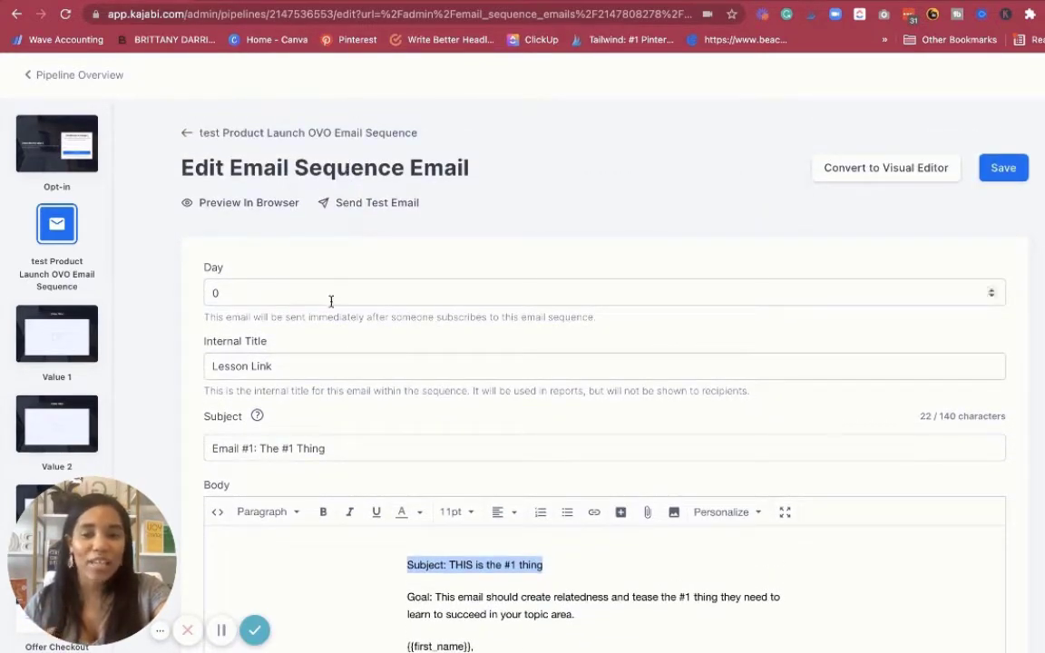
{"action": "scroll", "coordinate": [330, 316], "scroll_direction": "down", "scroll_amount": 2}
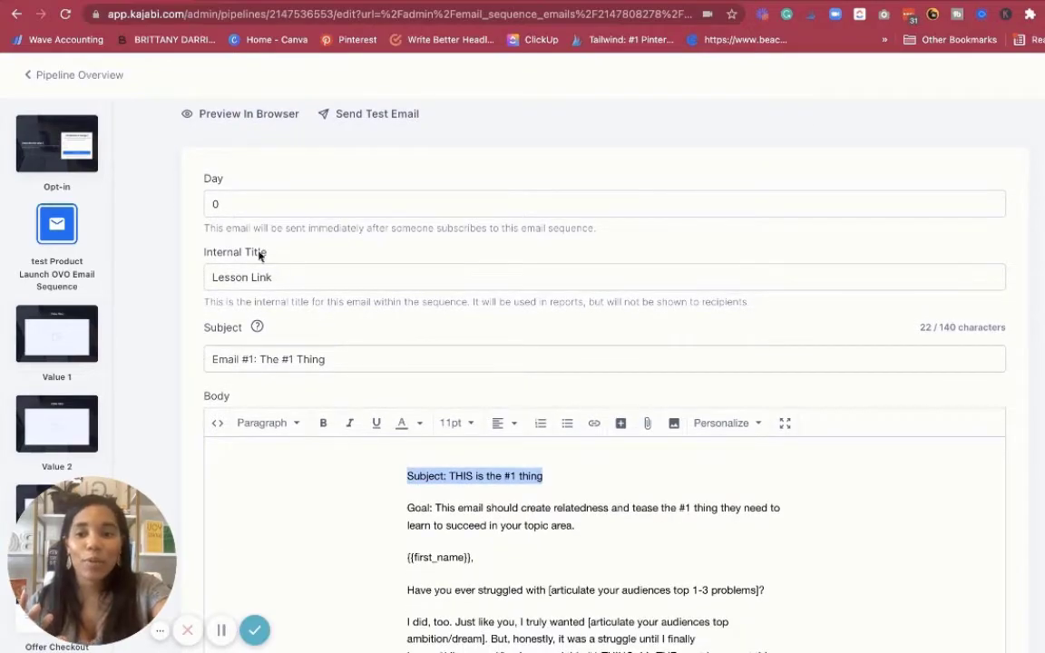
{"action": "scroll", "coordinate": [336, 288], "scroll_direction": "down", "scroll_amount": 1}
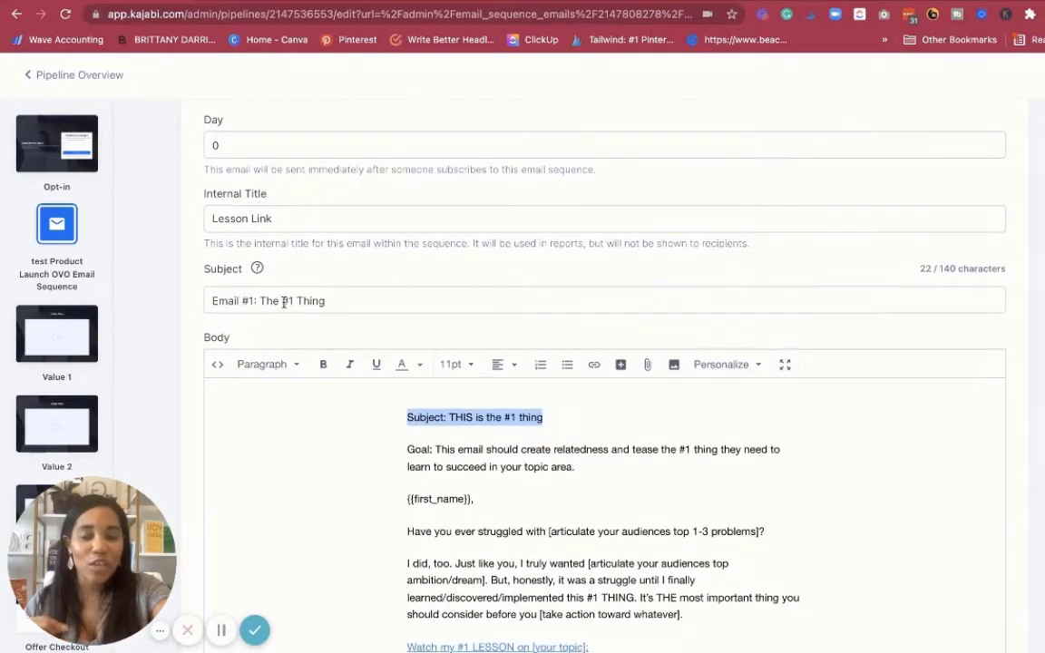
{"action": "scroll", "coordinate": [363, 313], "scroll_direction": "down", "scroll_amount": 5}
{"action": "scroll", "coordinate": [472, 221], "scroll_direction": "down", "scroll_amount": 4}
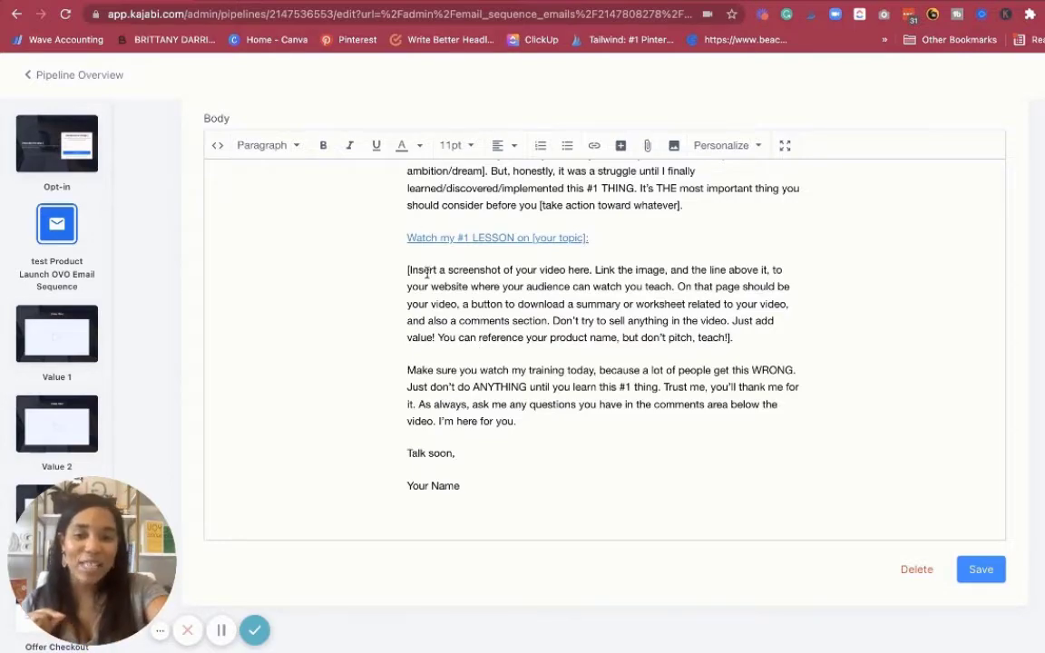
{"action": "left_click", "coordinate": [527, 235]}
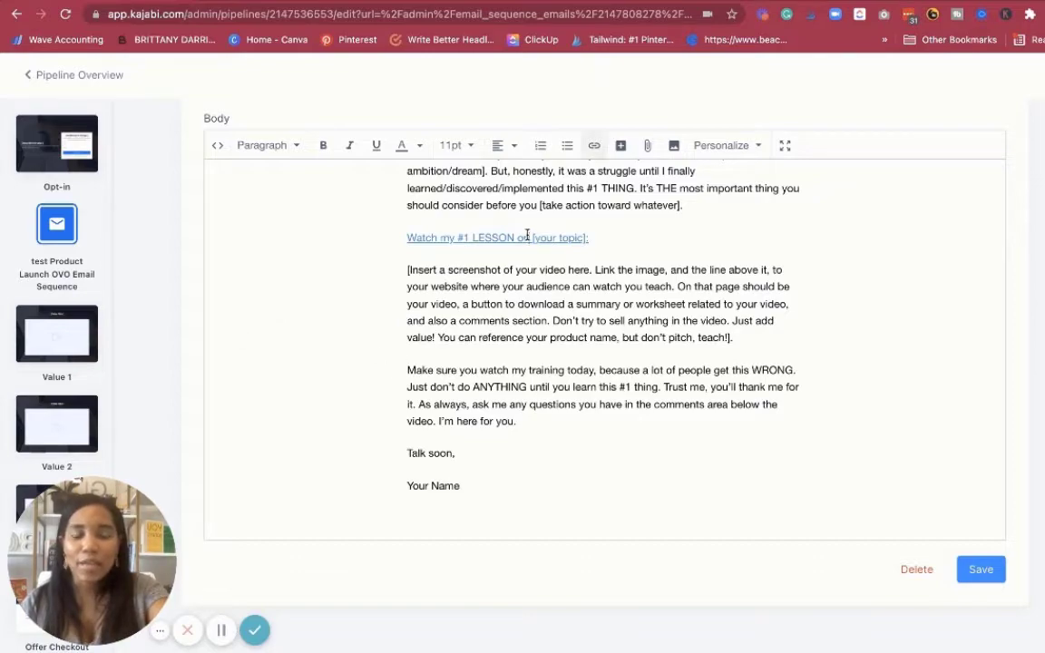
{"action": "scroll", "coordinate": [615, 241], "scroll_direction": "up", "scroll_amount": 3}
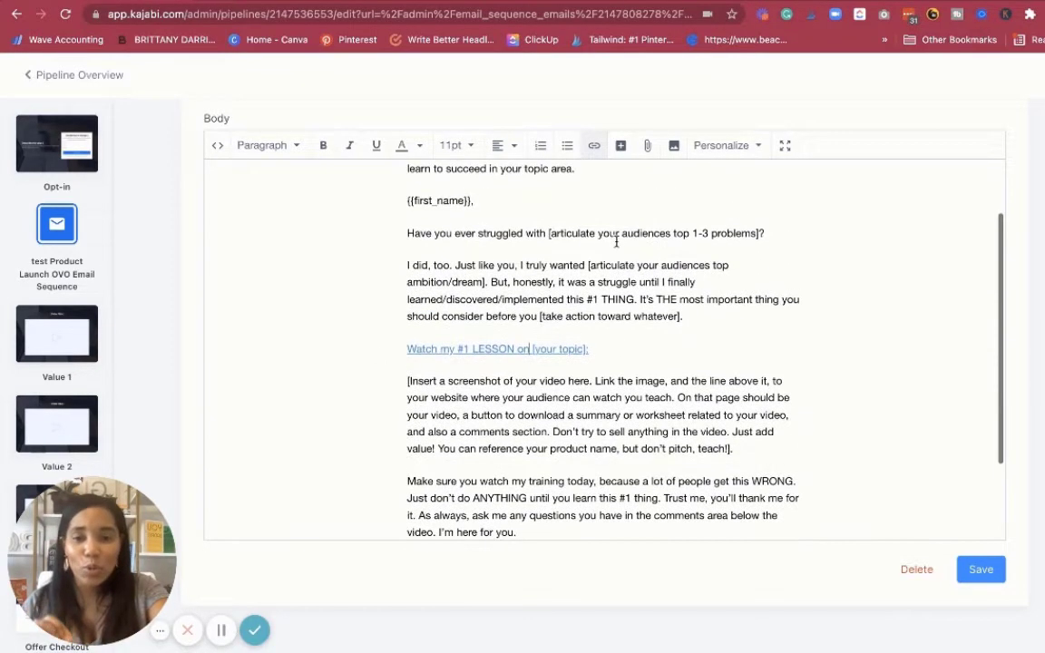
{"action": "scroll", "coordinate": [51, 343], "scroll_direction": "down", "scroll_amount": 1}
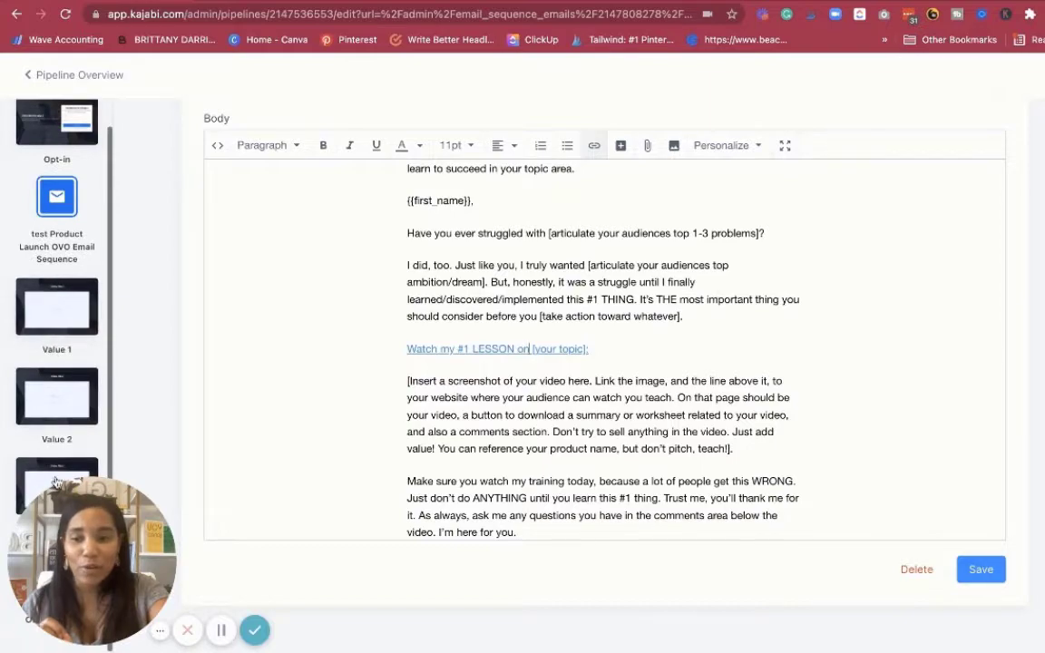
{"action": "left_click_drag", "start_coordinate": [408, 349], "coordinate": [617, 350]}
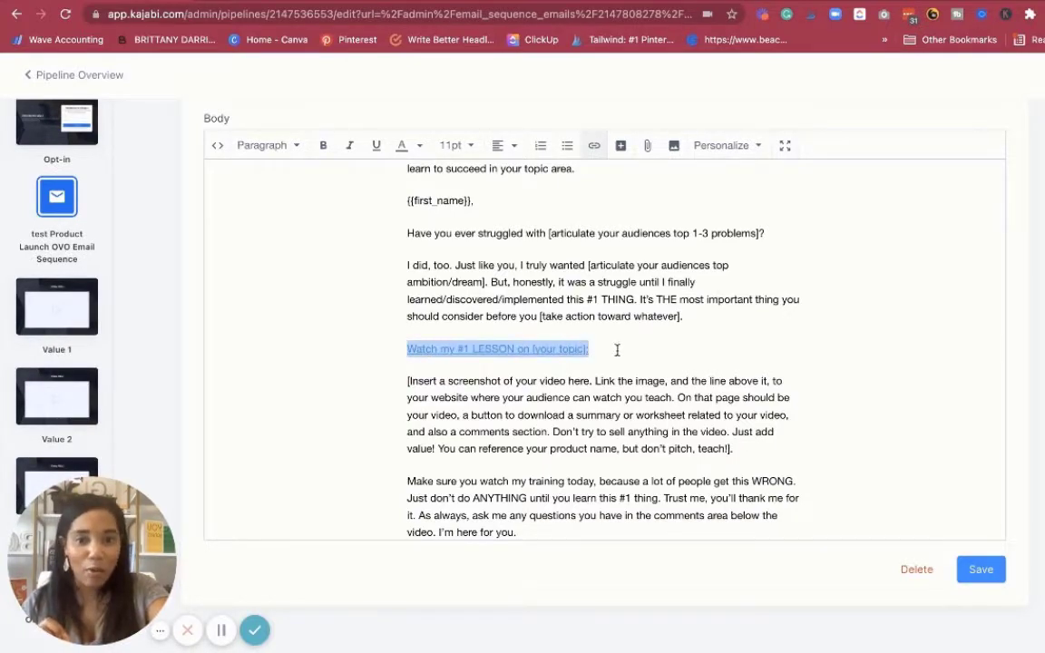
Step: Confirm the lesson link unchanged, save the Lesson Link email, and return to the sequence
{"action": "left_click", "coordinate": [596, 148]}
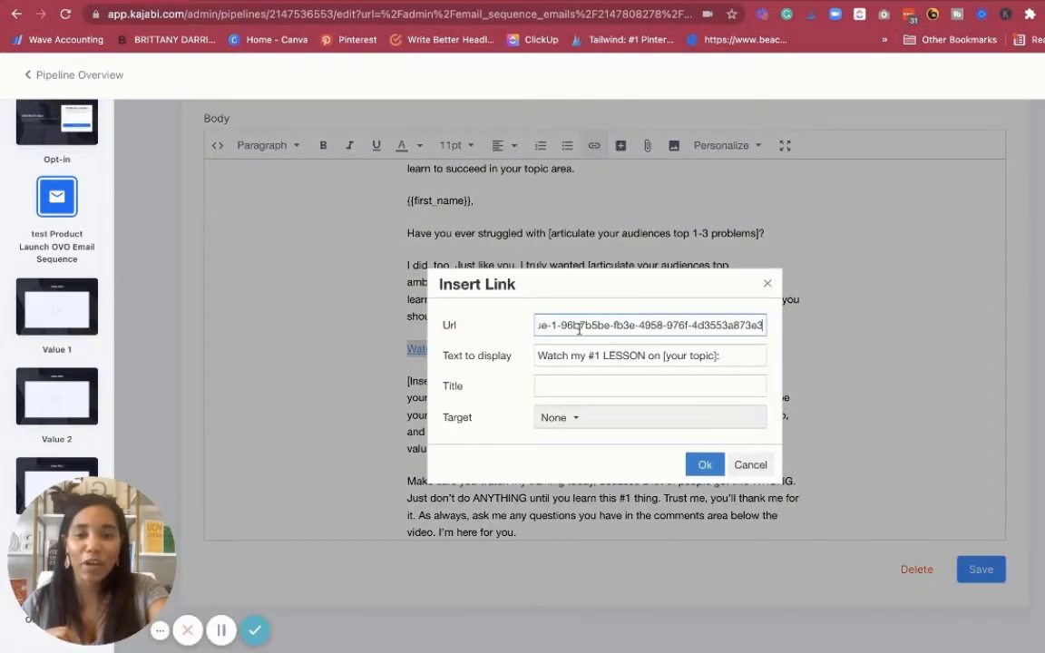
{"action": "left_click", "coordinate": [706, 465]}
{"action": "left_click", "coordinate": [981, 569]}
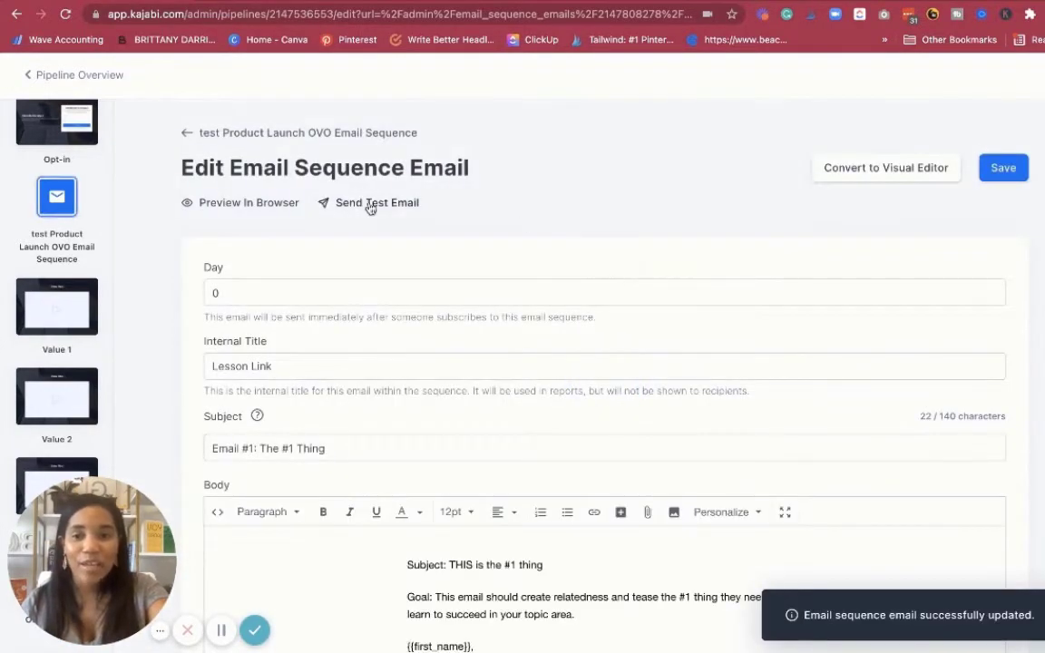
{"action": "left_click", "coordinate": [184, 133]}
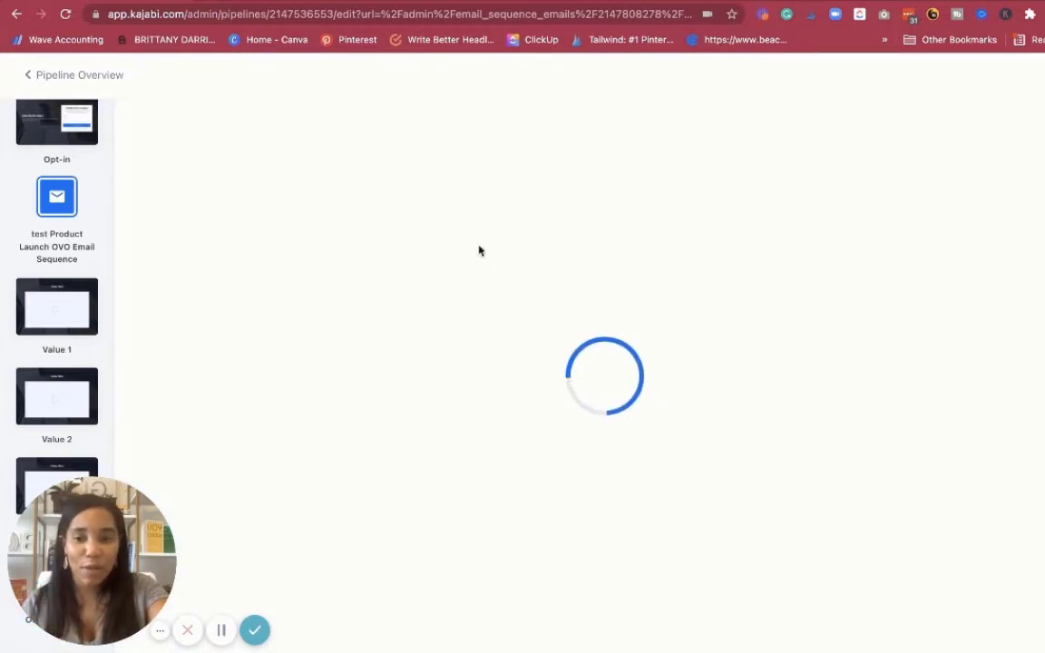
Step: Scroll through the Day 2 to Day 18 Final Reminder emails, then open the Value 1 page
{"action": "scroll", "coordinate": [465, 427], "scroll_direction": "down", "scroll_amount": 5}
{"action": "scroll", "coordinate": [385, 247], "scroll_direction": "down", "scroll_amount": 6}
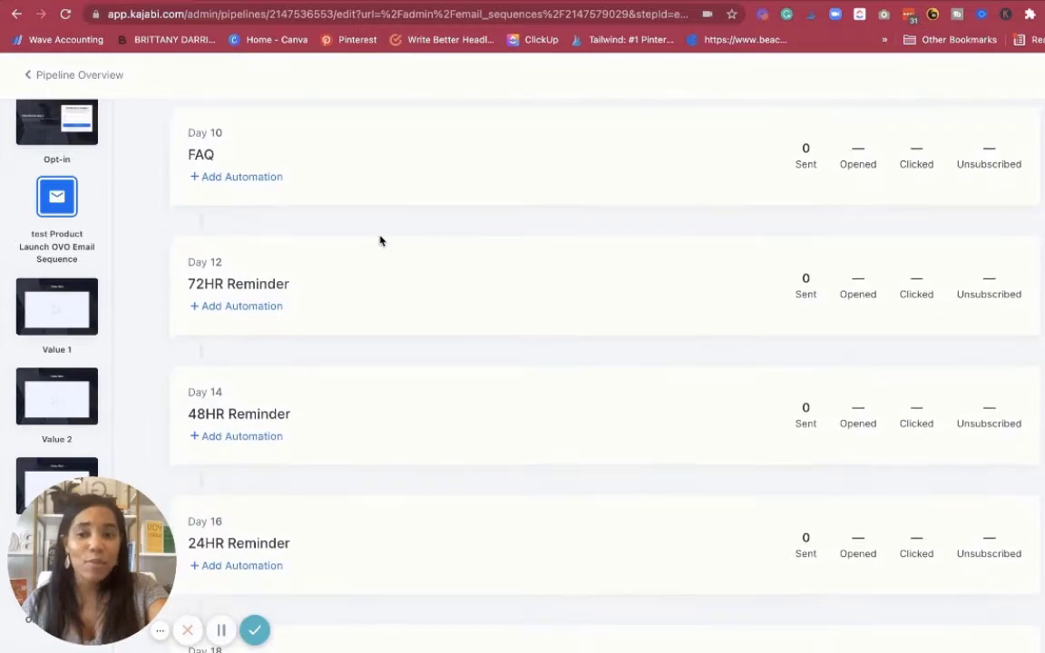
{"action": "scroll", "coordinate": [381, 241], "scroll_direction": "down", "scroll_amount": 1}
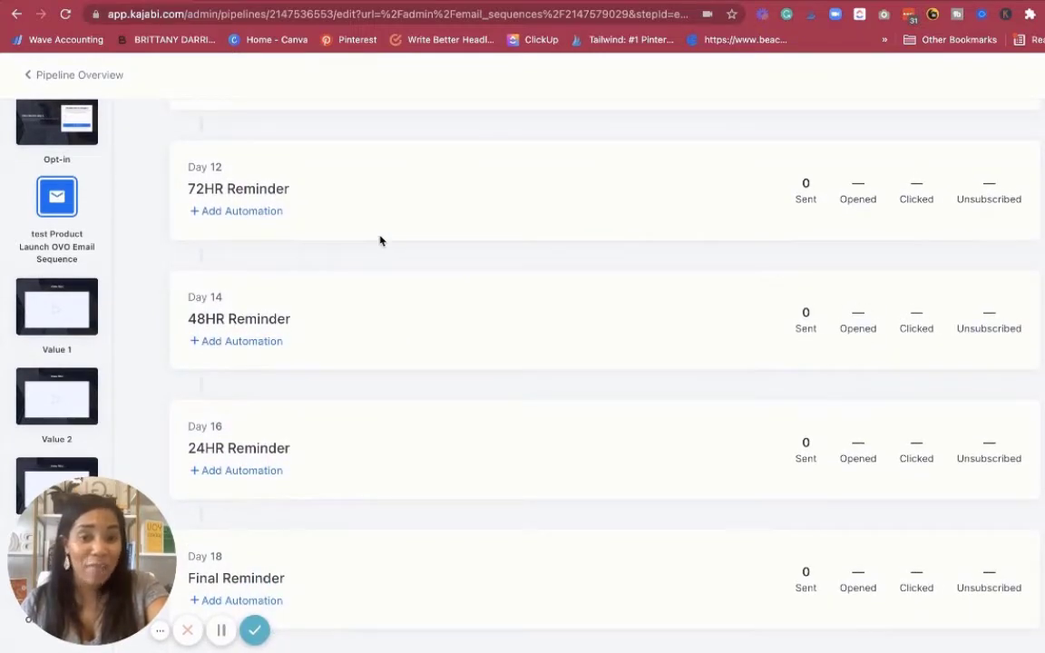
{"action": "scroll", "coordinate": [381, 240], "scroll_direction": "up", "scroll_amount": 7}
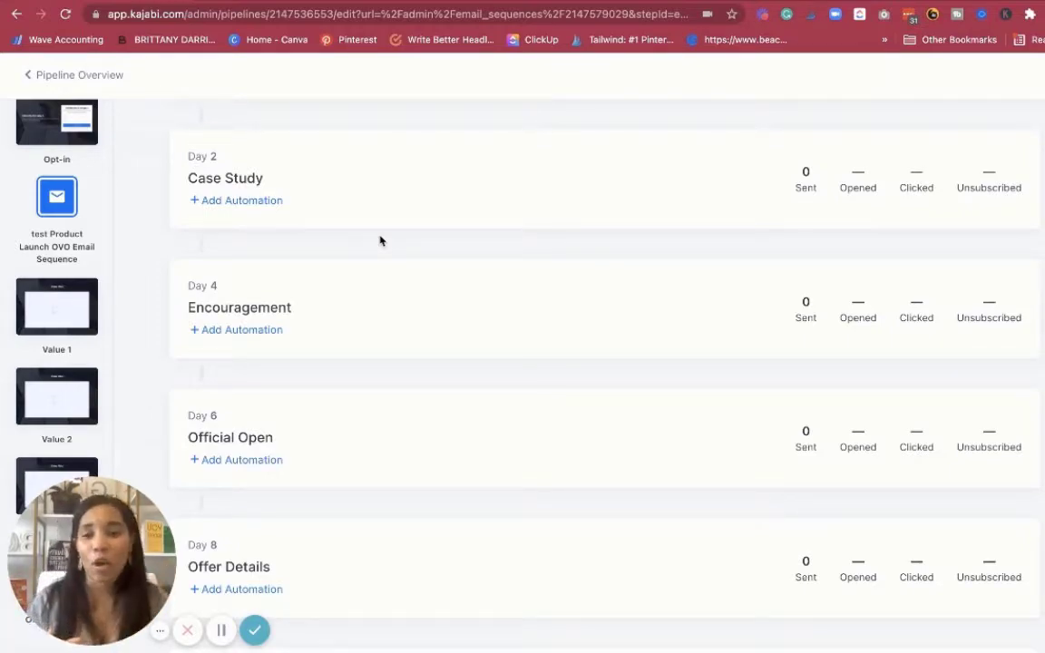
{"action": "scroll", "coordinate": [380, 240], "scroll_direction": "down", "scroll_amount": 7}
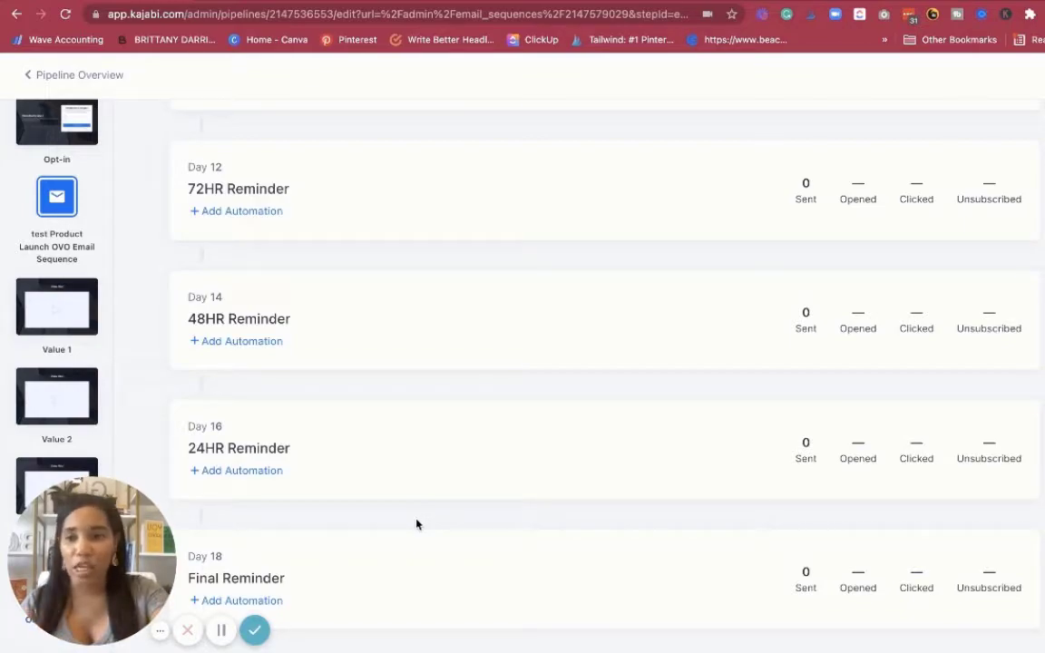
{"action": "left_click", "coordinate": [71, 306]}
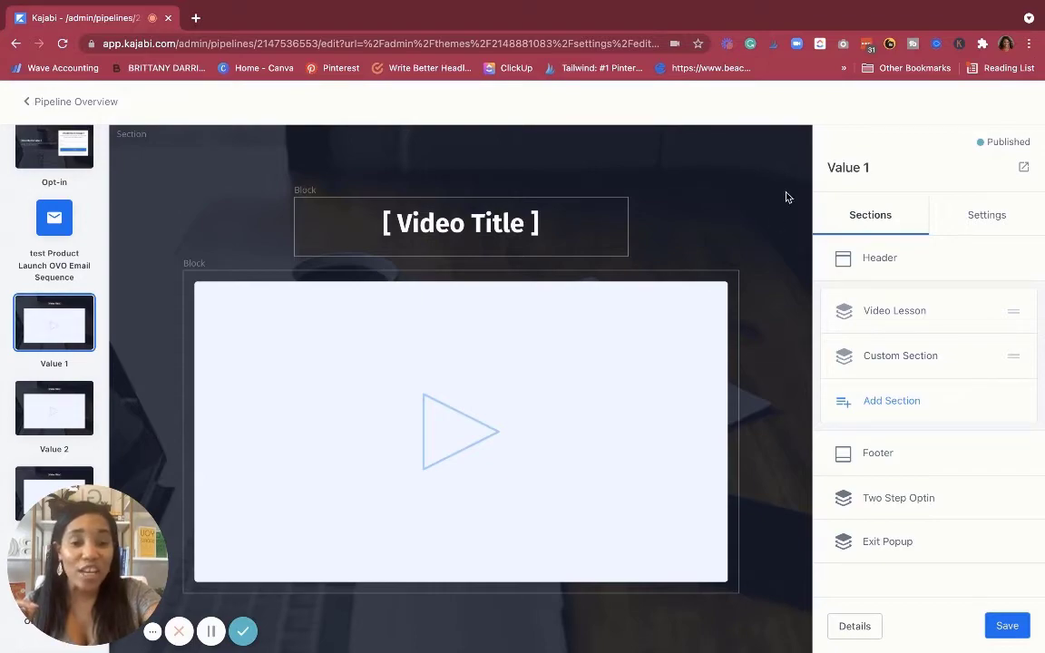
{"action": "scroll", "coordinate": [718, 243], "scroll_direction": "down", "scroll_amount": 4}
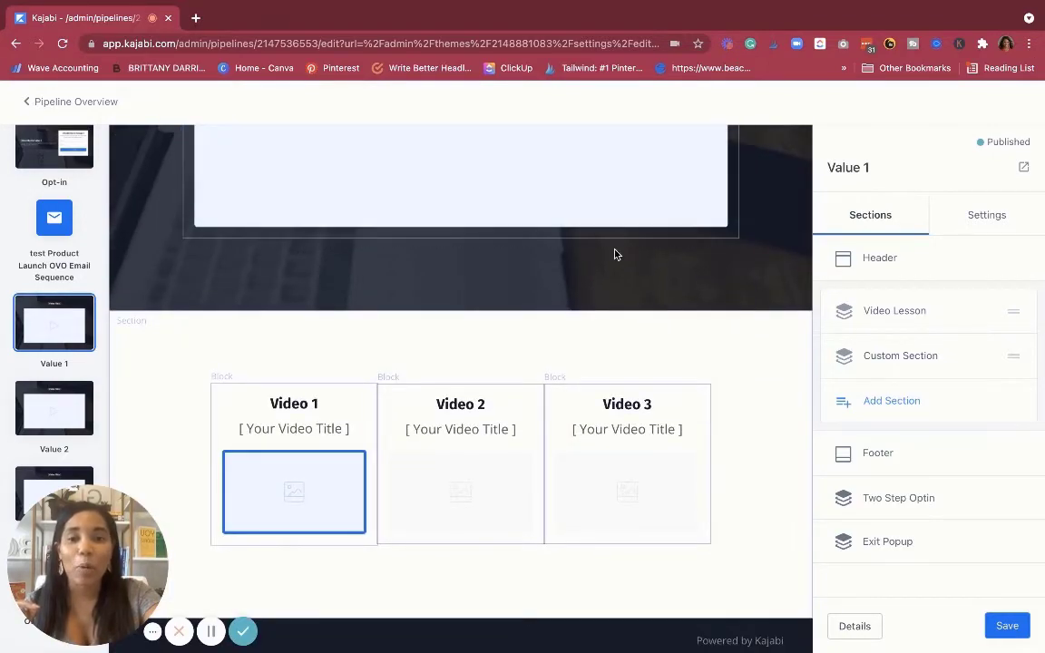
{"action": "scroll", "coordinate": [616, 252], "scroll_direction": "up", "scroll_amount": 2}
{"action": "scroll", "coordinate": [522, 290], "scroll_direction": "down", "scroll_amount": 2}
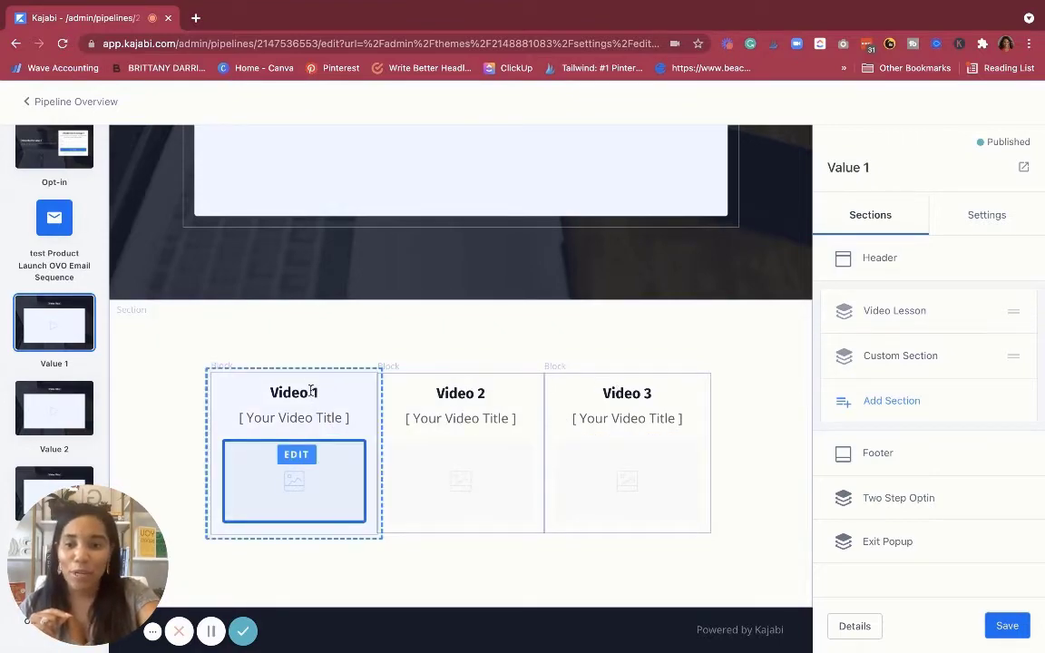
Step: Set the Video 1 entry's state to Locked in the Multi-Video Launch grid
{"action": "left_click", "coordinate": [311, 392]}
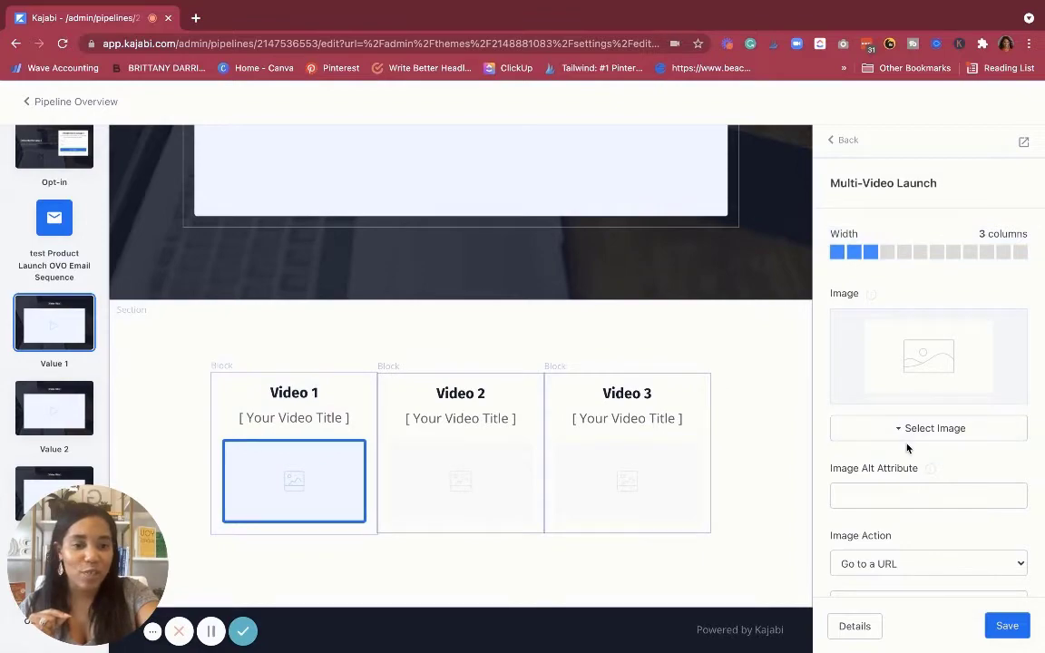
{"action": "scroll", "coordinate": [903, 470], "scroll_direction": "down", "scroll_amount": 3}
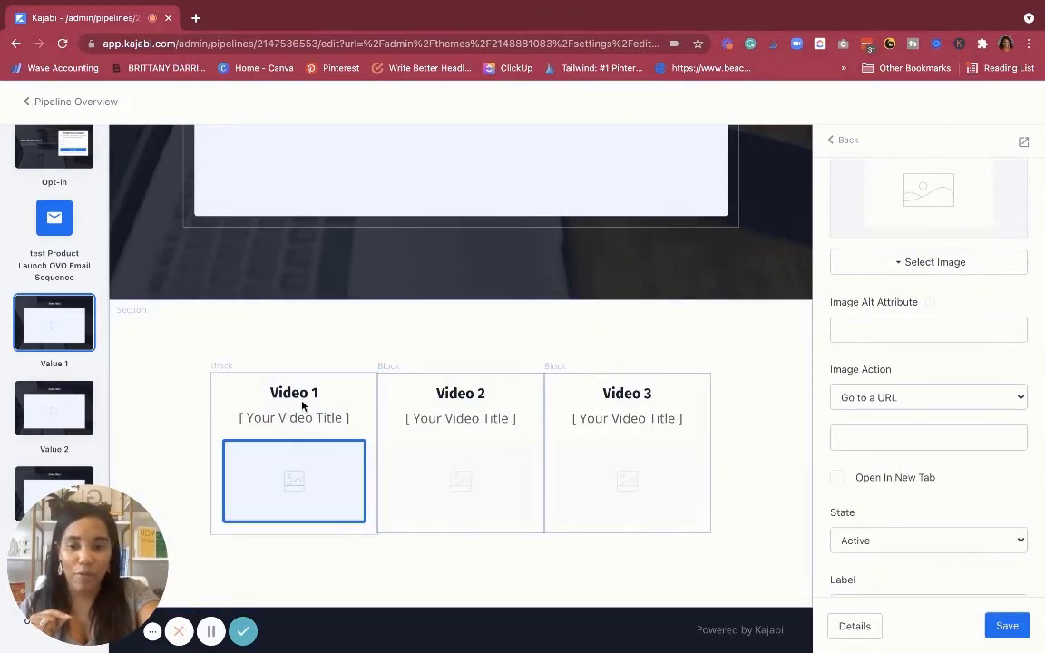
{"action": "scroll", "coordinate": [892, 531], "scroll_direction": "up", "scroll_amount": 3}
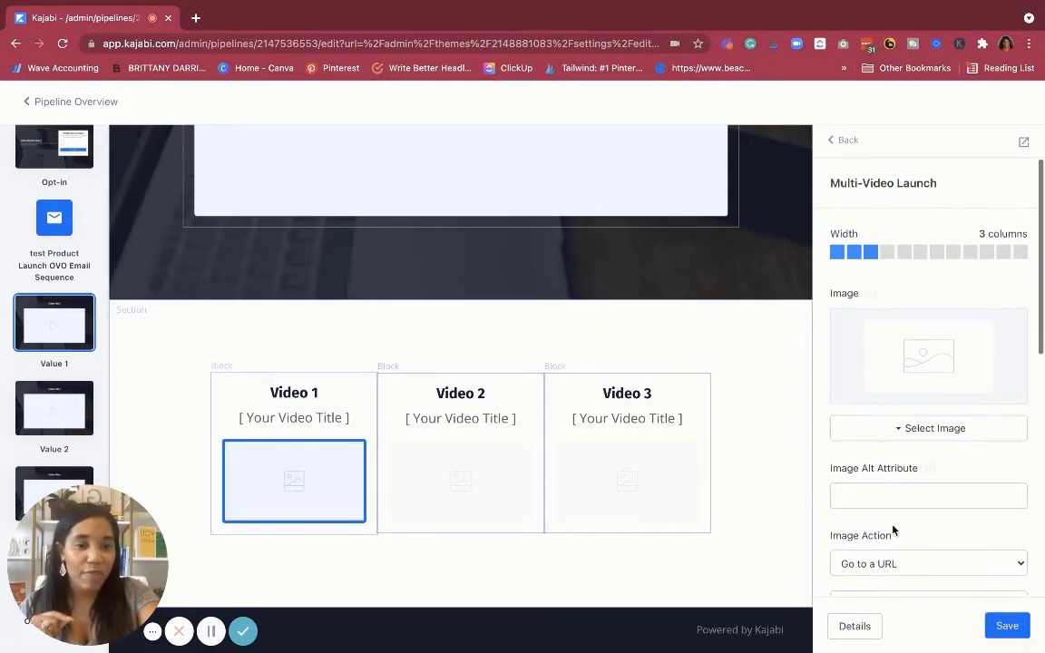
{"action": "scroll", "coordinate": [894, 532], "scroll_direction": "down", "scroll_amount": 10}
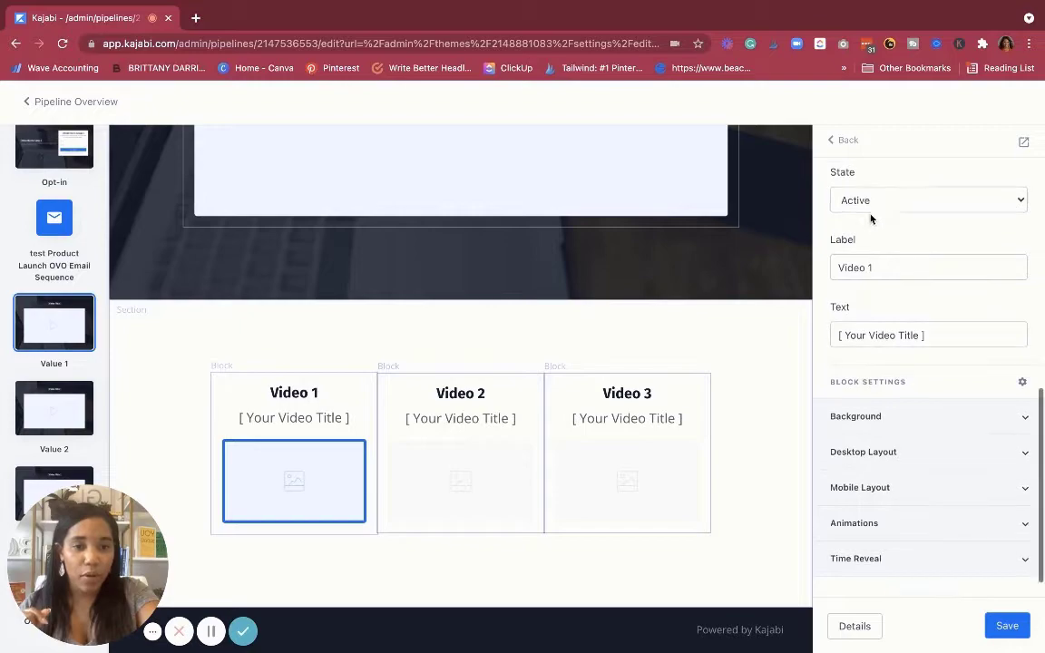
{"action": "scroll", "coordinate": [870, 217], "scroll_direction": "up", "scroll_amount": 1}
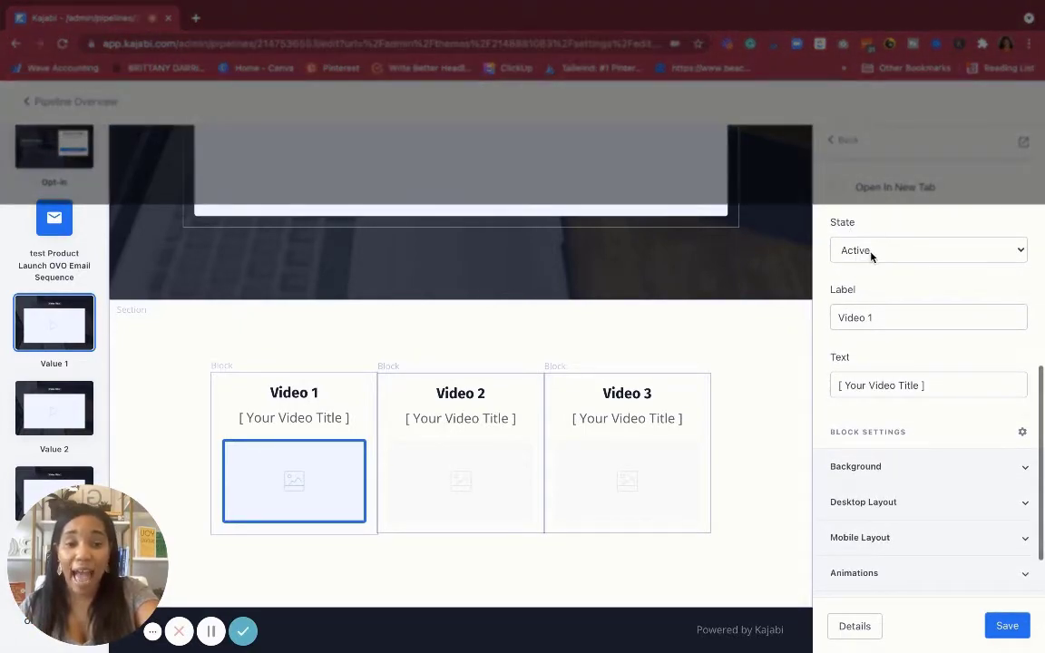
{"action": "left_click", "coordinate": [871, 251]}
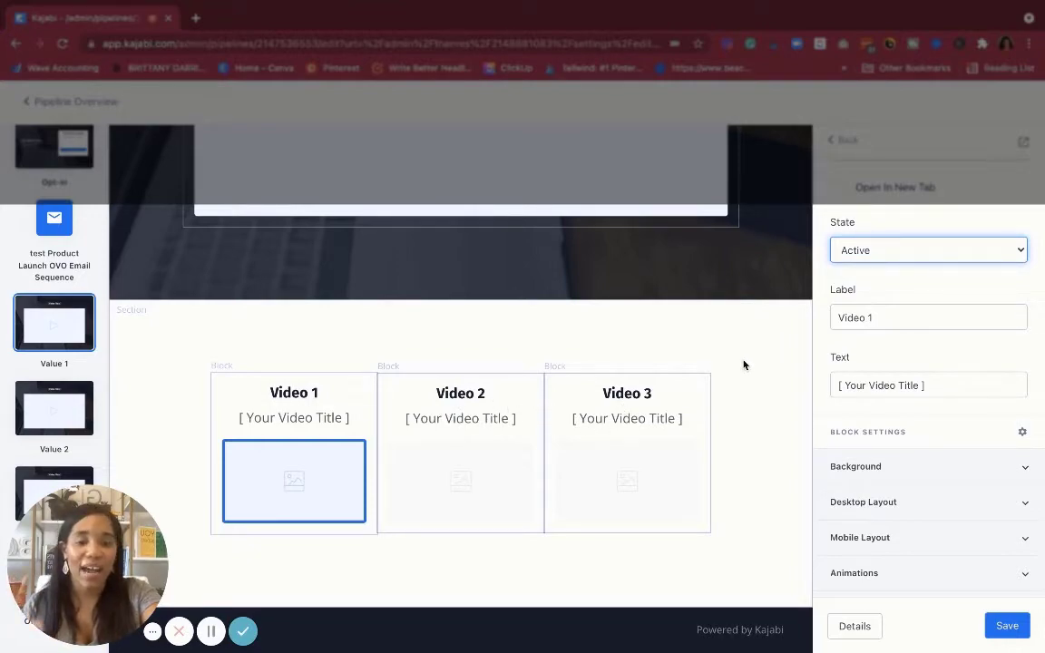
{"action": "left_click", "coordinate": [853, 275]}
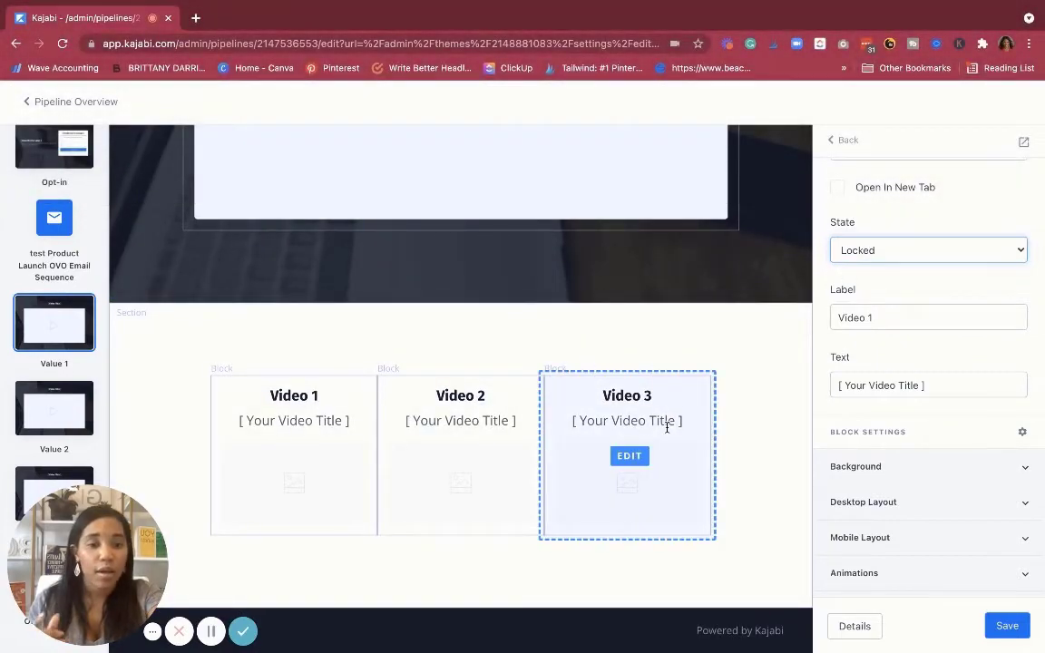
{"action": "left_click", "coordinate": [666, 425]}
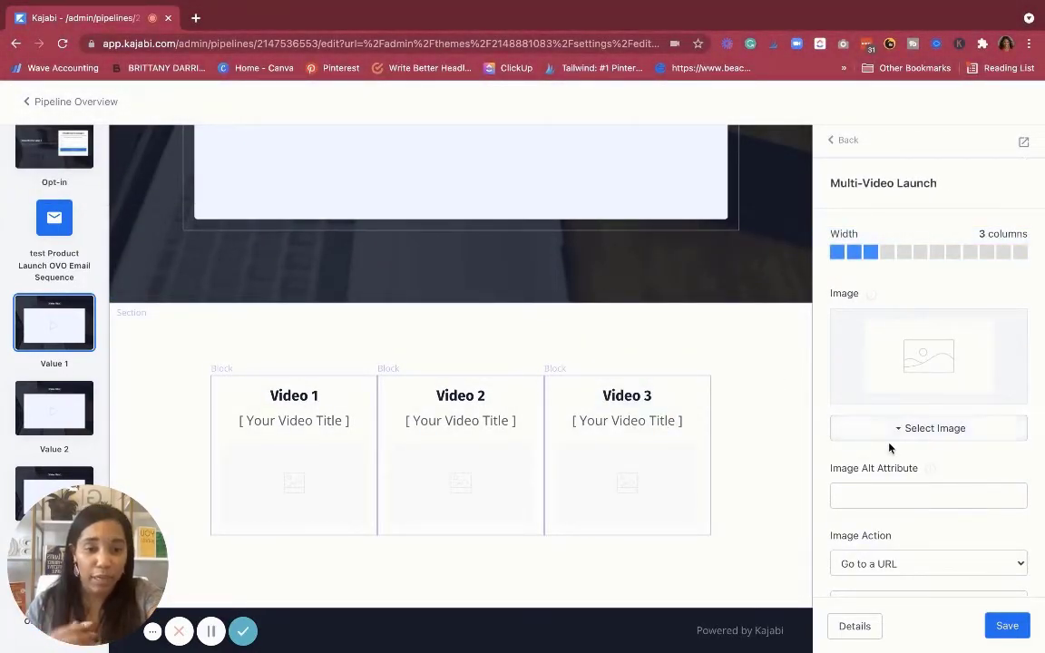
{"action": "scroll", "coordinate": [636, 413], "scroll_direction": "up", "scroll_amount": 4}
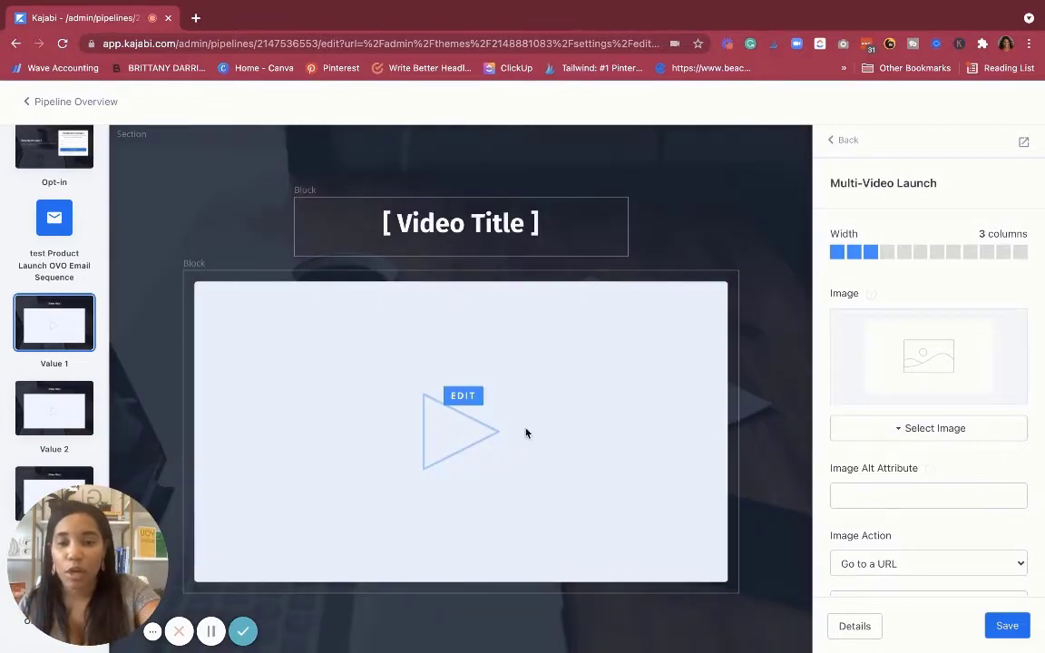
Step: Review the [ Video Title ] player block's video settings, then save the Value 1 page
{"action": "left_click", "coordinate": [515, 478]}
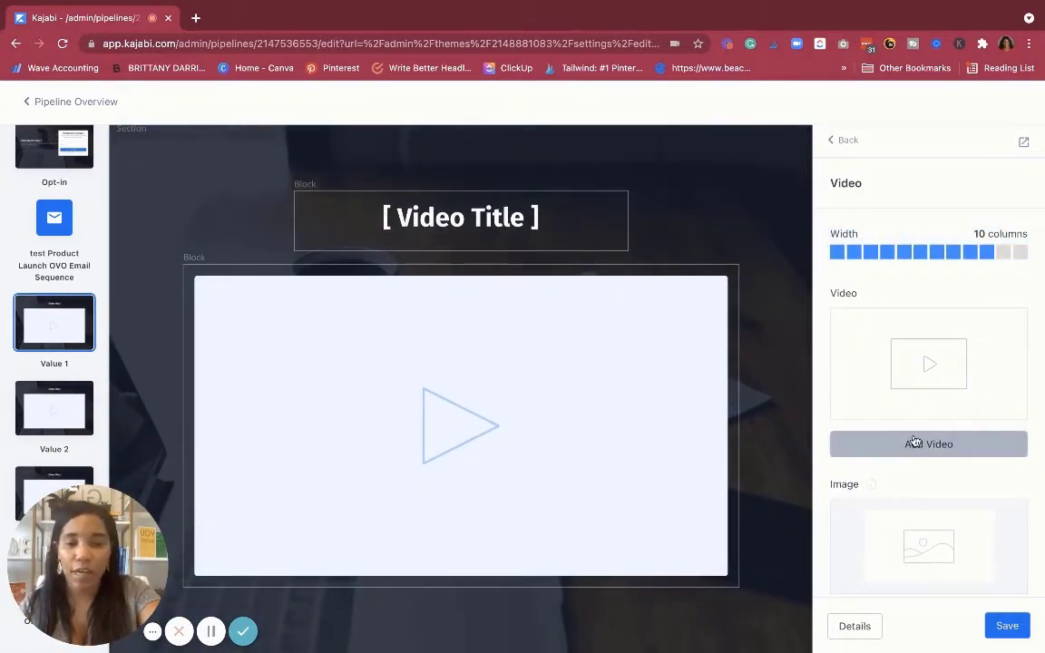
{"action": "scroll", "coordinate": [922, 357], "scroll_direction": "down", "scroll_amount": 2}
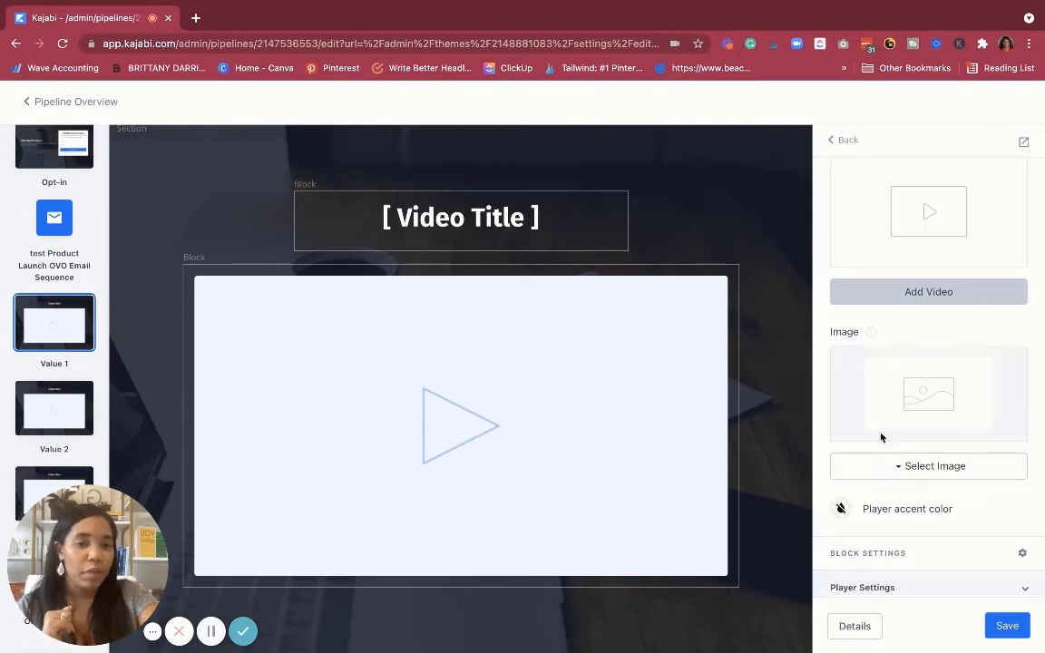
{"action": "scroll", "coordinate": [933, 422], "scroll_direction": "down", "scroll_amount": 3}
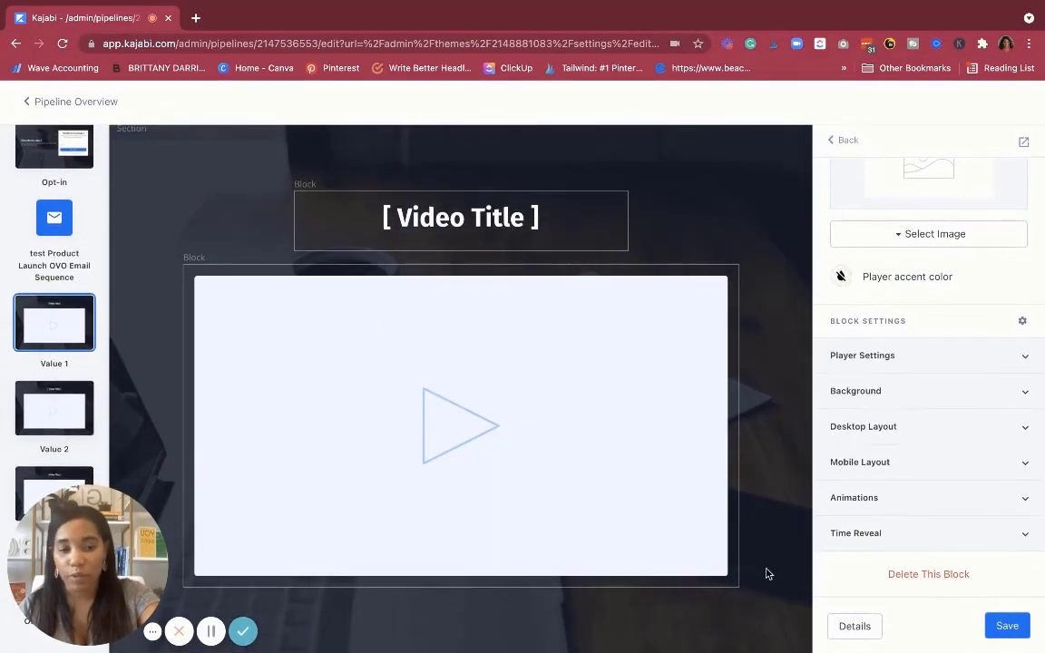
{"action": "left_click", "coordinate": [1006, 626]}
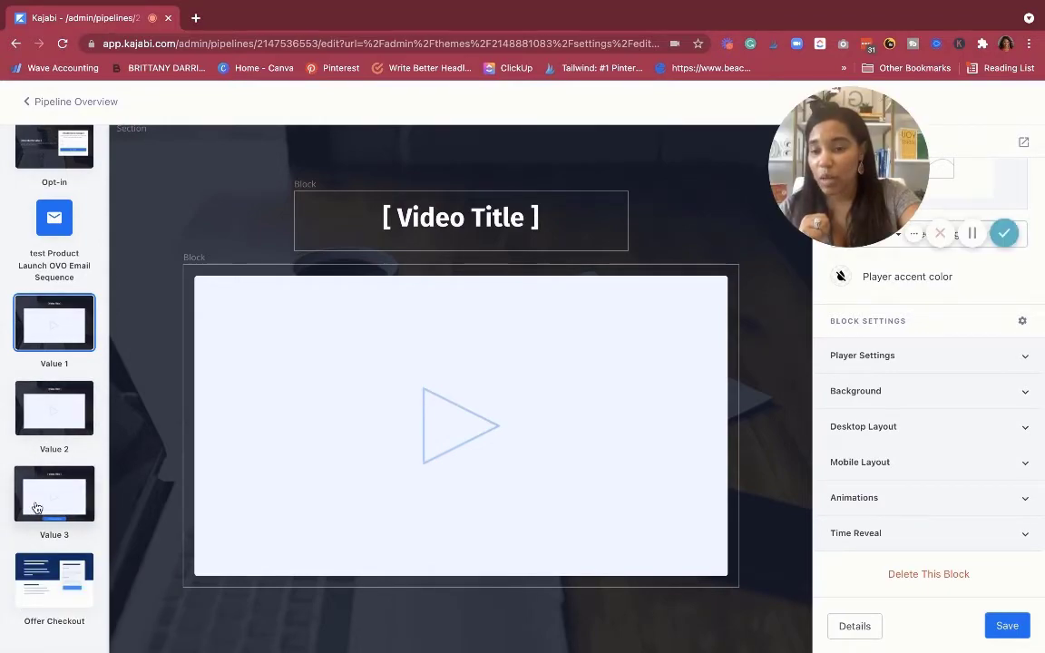
Step: Scroll through the Value 3 page, then bring up the Change the name offer from Offer Checkout
{"action": "left_click", "coordinate": [35, 507]}
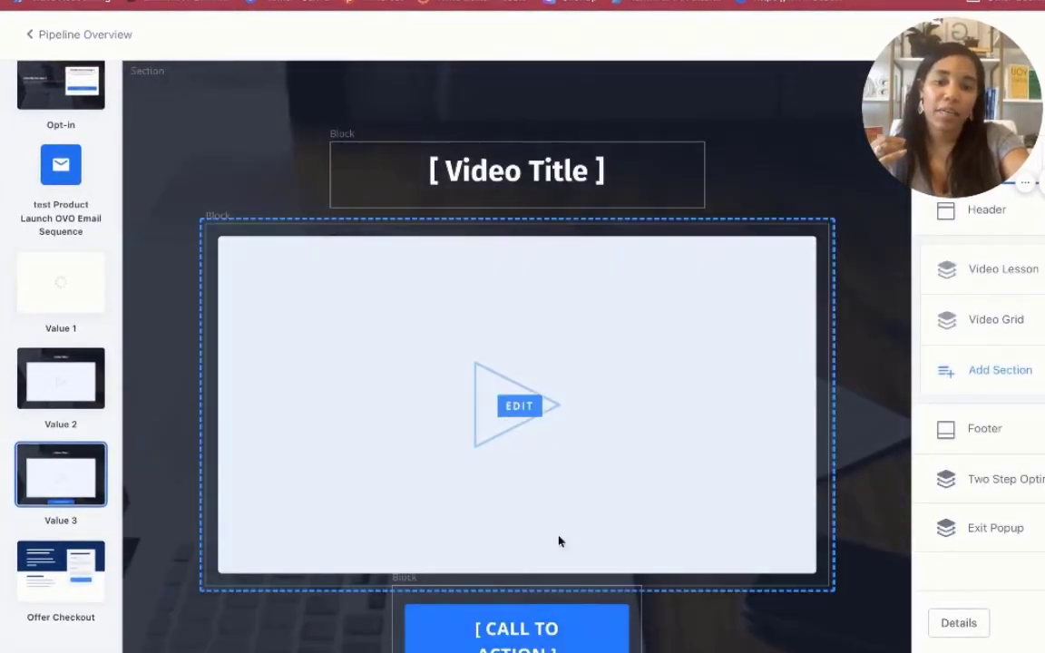
{"action": "scroll", "coordinate": [560, 541], "scroll_direction": "down", "scroll_amount": 2}
{"action": "scroll", "coordinate": [603, 463], "scroll_direction": "down", "scroll_amount": 1}
{"action": "scroll", "coordinate": [576, 487], "scroll_direction": "down", "scroll_amount": 4}
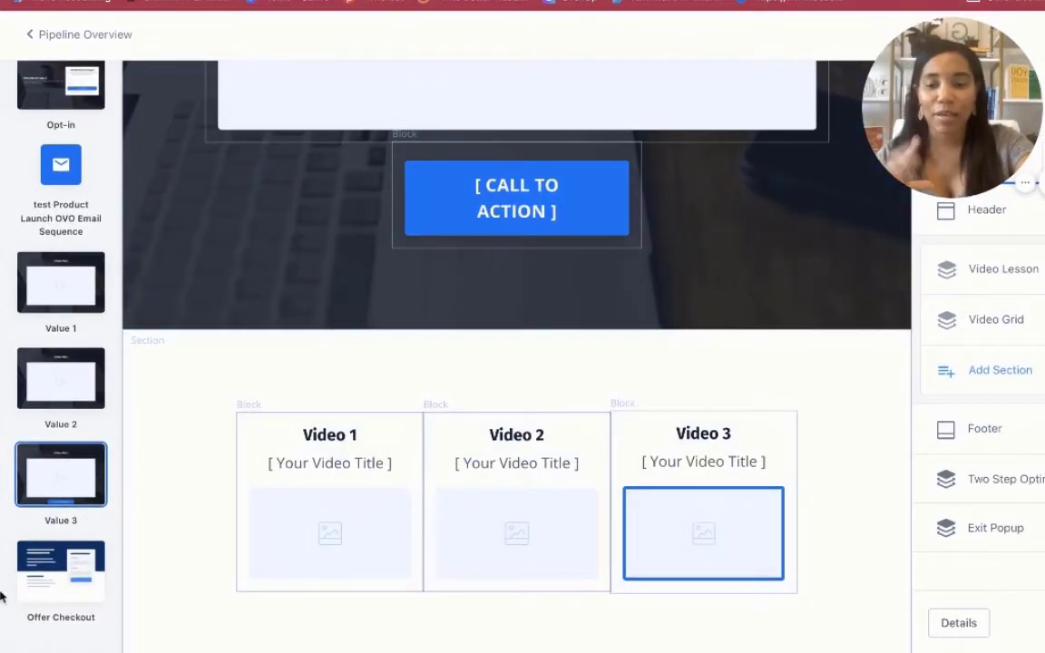
{"action": "left_click", "coordinate": [58, 577]}
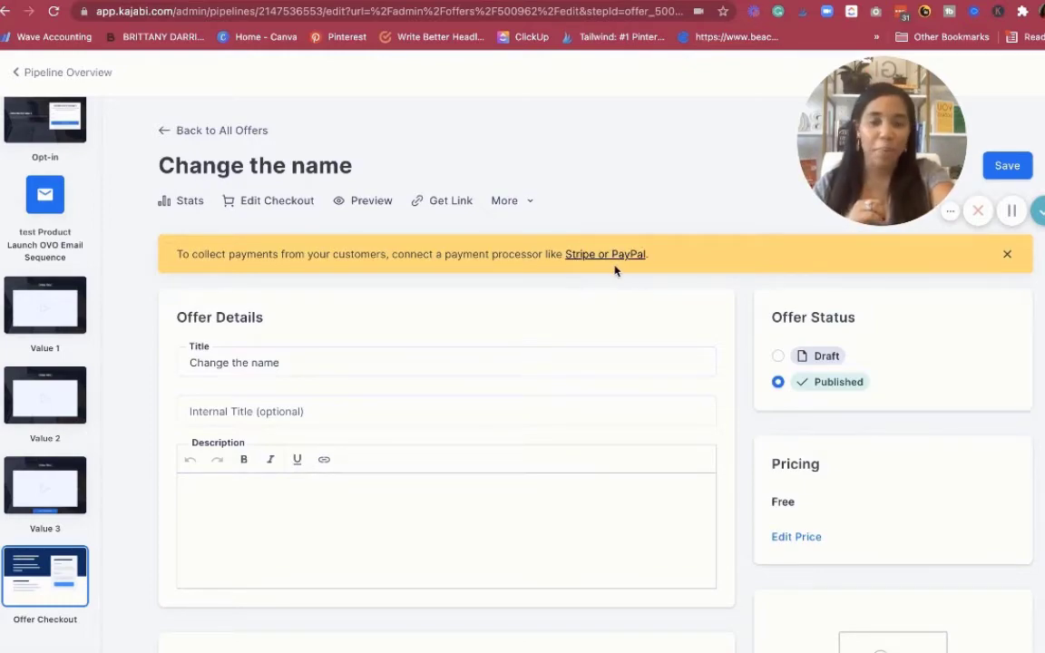
{"action": "scroll", "coordinate": [763, 409], "scroll_direction": "down", "scroll_amount": 5}
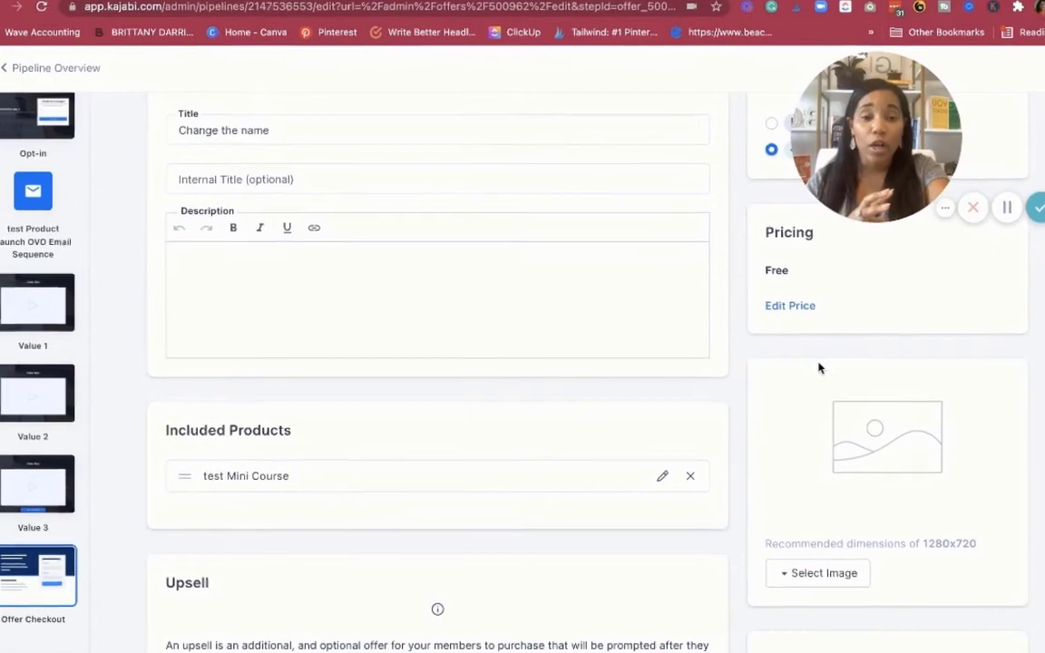
{"action": "left_click", "coordinate": [791, 306]}
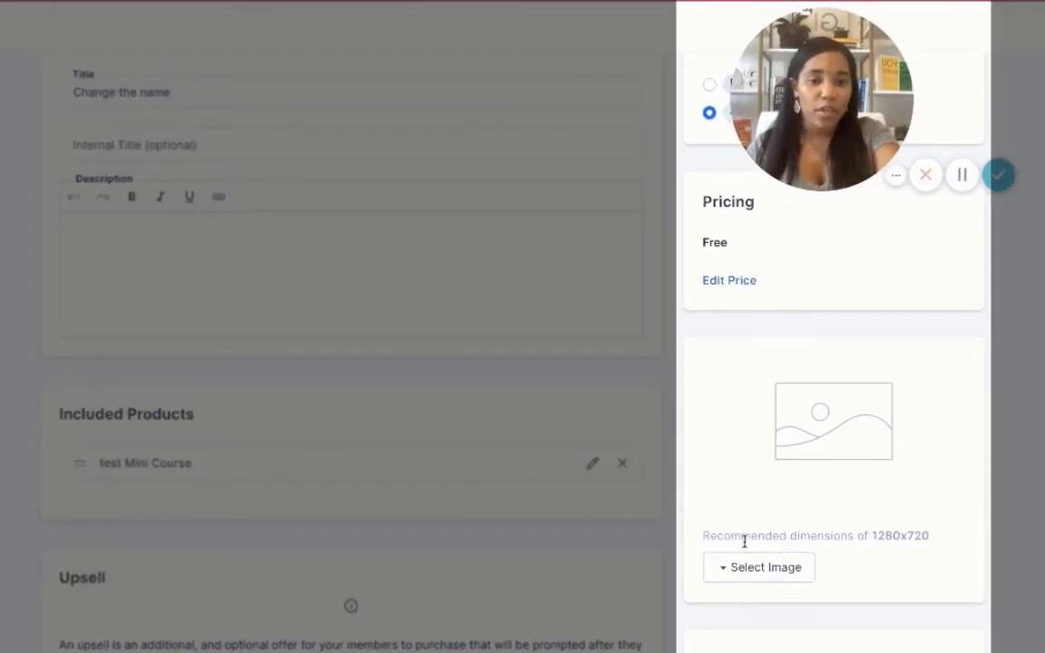
{"action": "scroll", "coordinate": [747, 543], "scroll_direction": "down", "scroll_amount": 1}
{"action": "scroll", "coordinate": [789, 465], "scroll_direction": "down", "scroll_amount": 3}
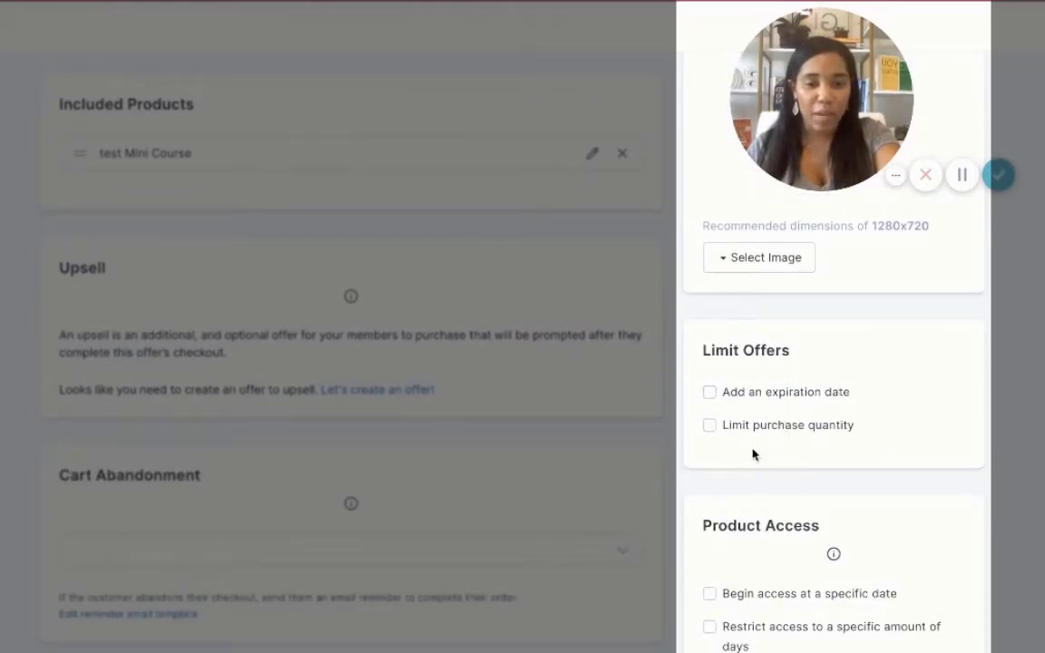
{"action": "scroll", "coordinate": [739, 393], "scroll_direction": "down", "scroll_amount": 1}
{"action": "scroll", "coordinate": [738, 394], "scroll_direction": "down", "scroll_amount": 2}
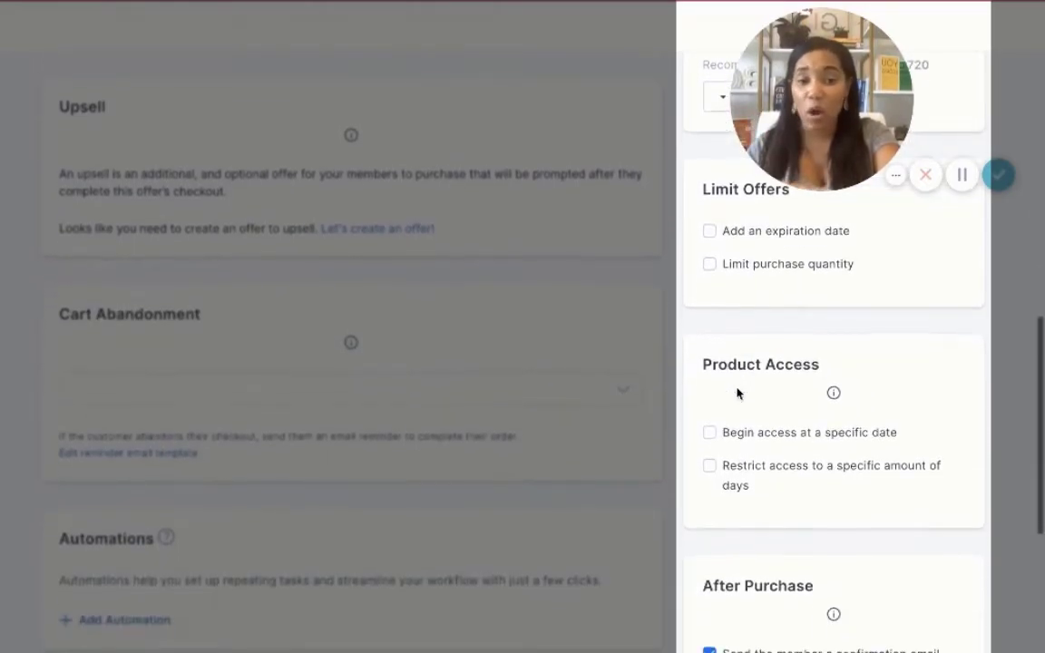
{"action": "scroll", "coordinate": [712, 500], "scroll_direction": "down", "scroll_amount": 4}
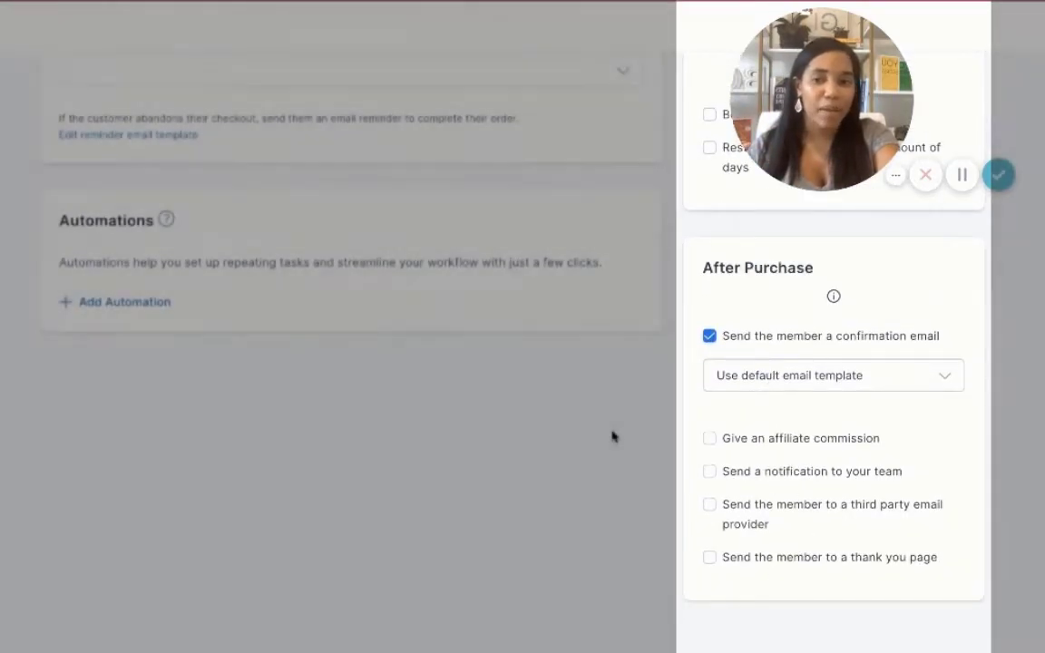
{"action": "left_click", "coordinate": [611, 436]}
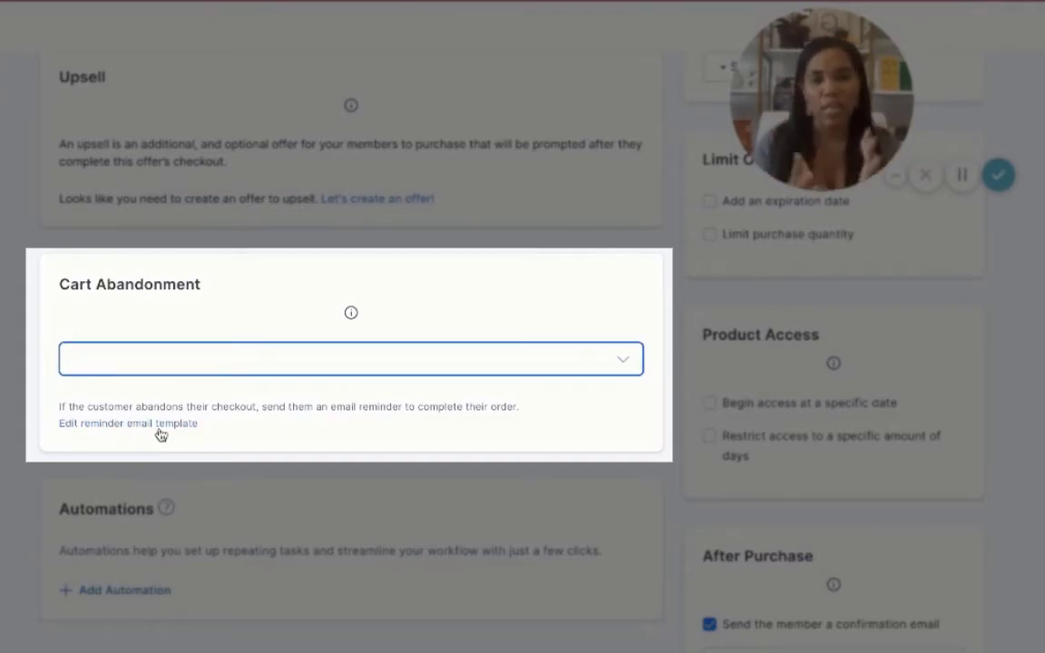
{"action": "scroll", "coordinate": [205, 362], "scroll_direction": "up", "scroll_amount": 3}
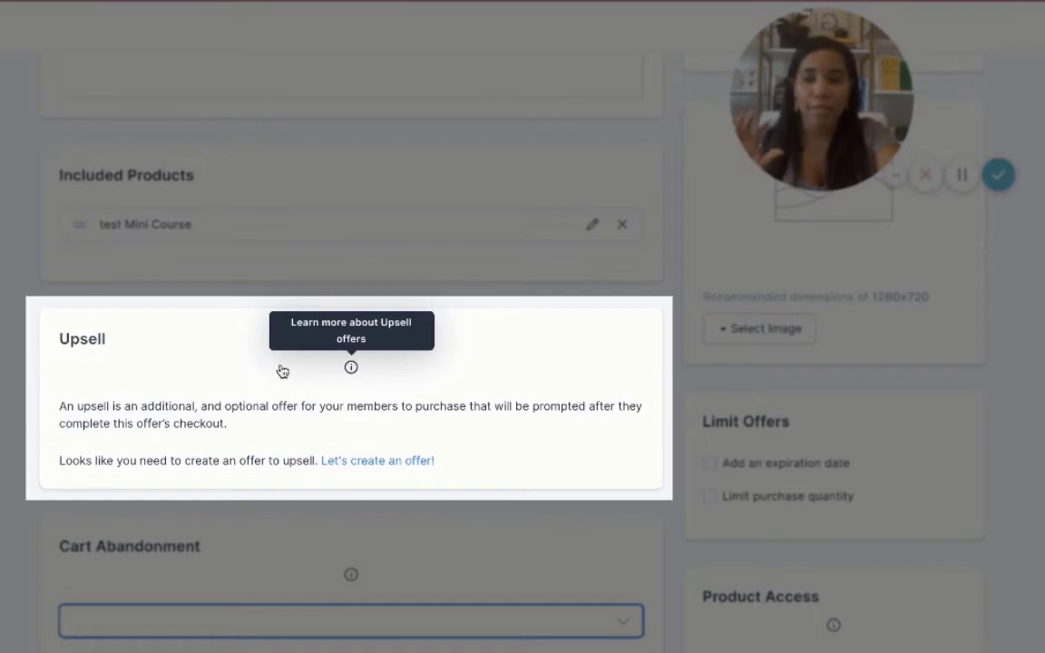
{"action": "scroll", "coordinate": [282, 371], "scroll_direction": "up", "scroll_amount": 5}
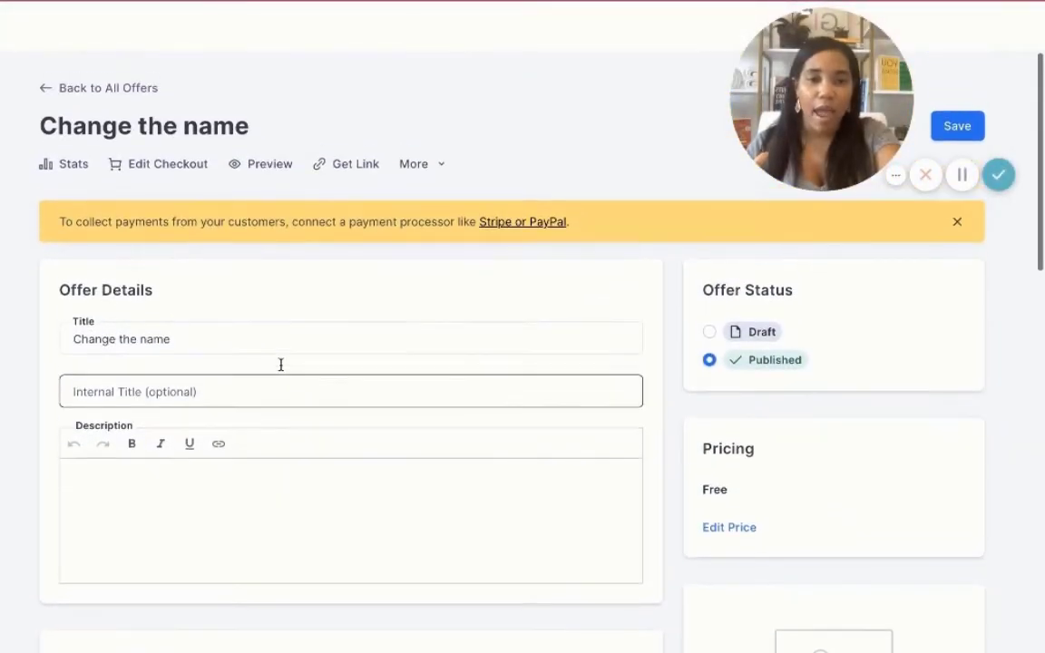
Step: Save the Change the name offer
{"action": "left_click", "coordinate": [968, 128]}
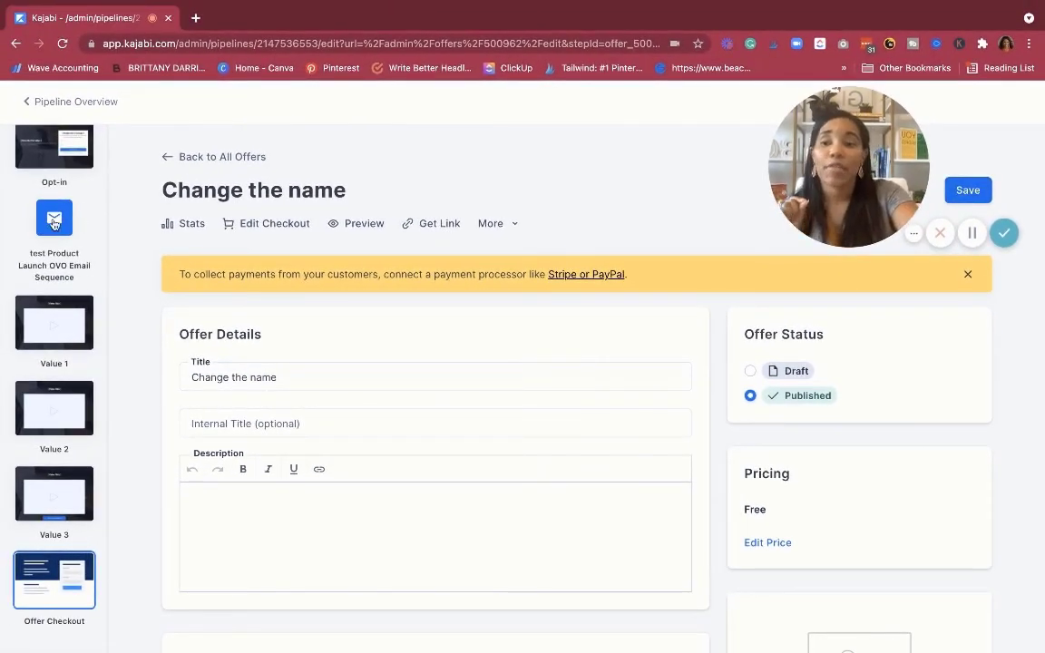
Step: Return to the test Product Launch OVO Email Sequence
{"action": "left_click", "coordinate": [52, 224]}
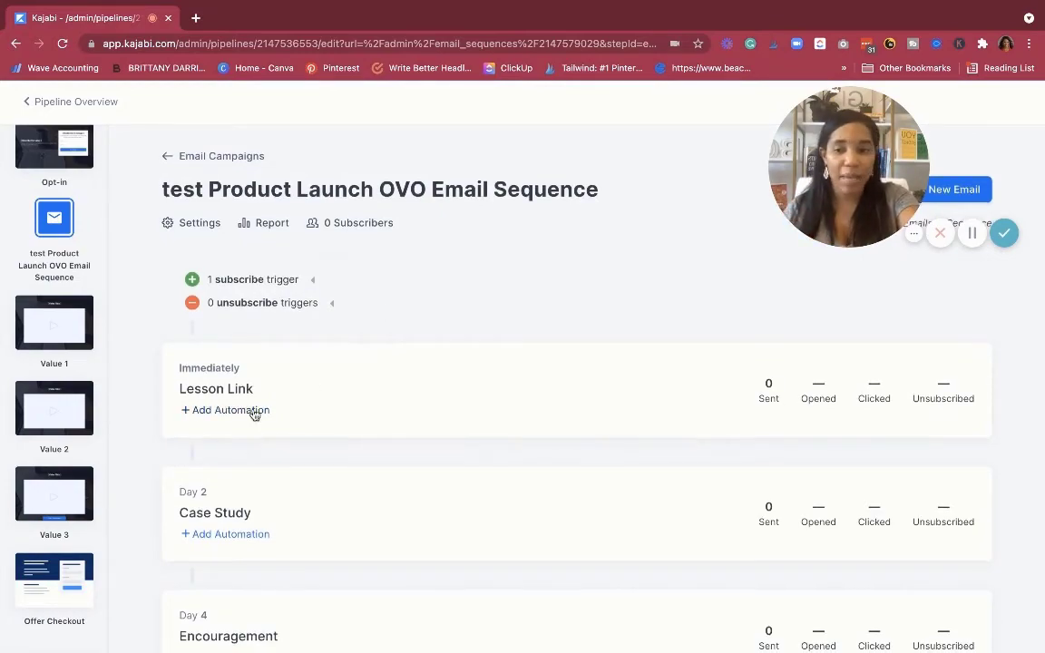
{"action": "scroll", "coordinate": [253, 414], "scroll_direction": "down", "scroll_amount": 5}
{"action": "scroll", "coordinate": [256, 411], "scroll_direction": "up", "scroll_amount": 1}
{"action": "scroll", "coordinate": [254, 411], "scroll_direction": "down", "scroll_amount": 6}
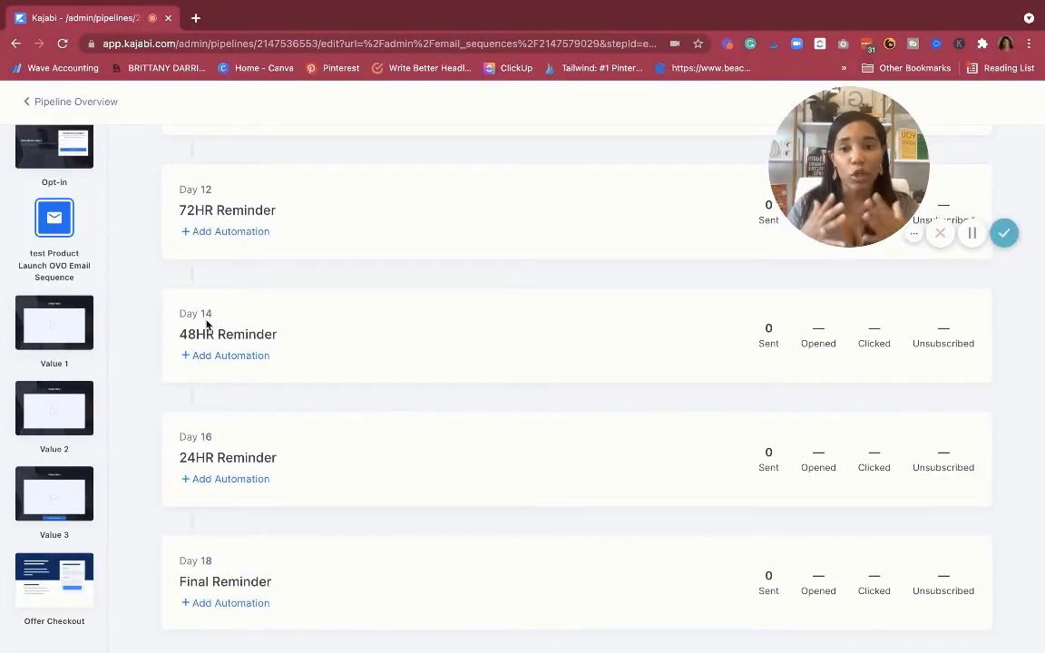
{"action": "scroll", "coordinate": [206, 324], "scroll_direction": "up", "scroll_amount": 8}
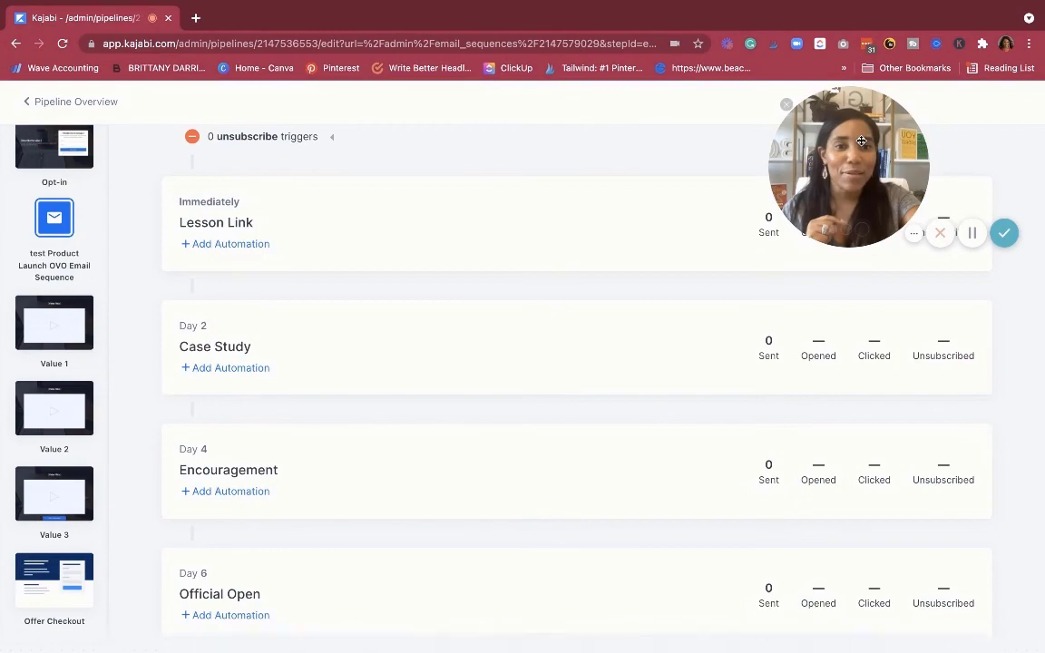
{"action": "mouse_move", "coordinate": [855, 173]}
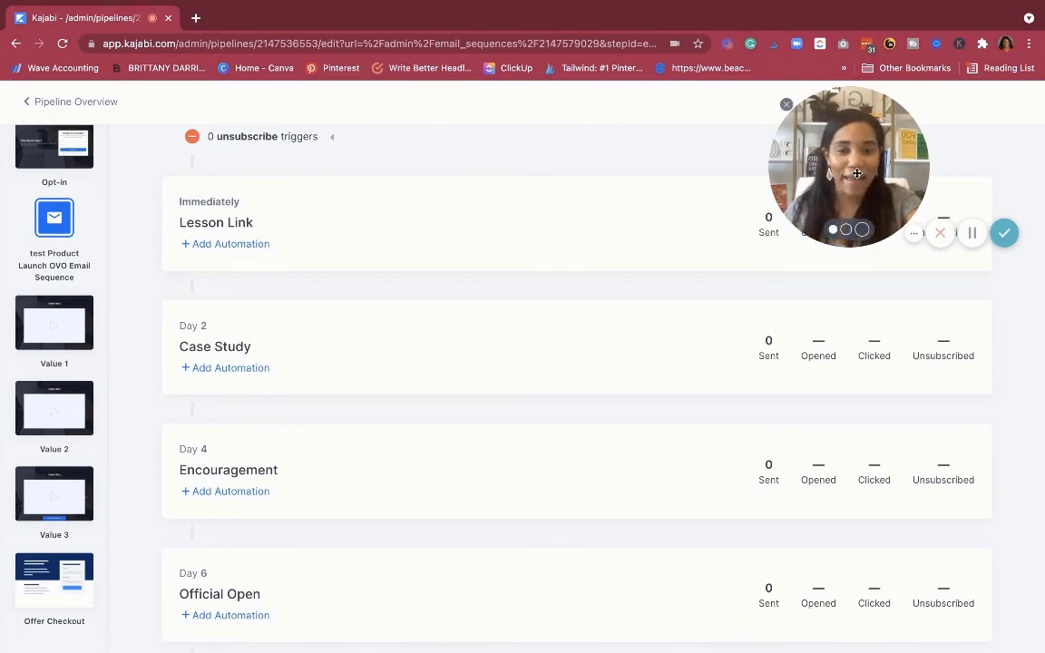